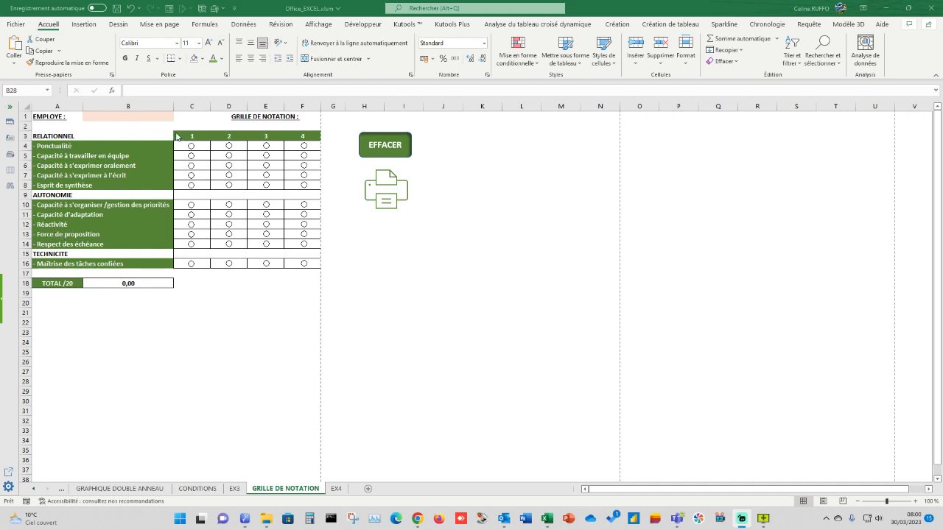
Try out the finished rating grid by scoring several criteria between 2 and 4, and clear all the ratings with EFFACER.
click(304, 146)
click(303, 155)
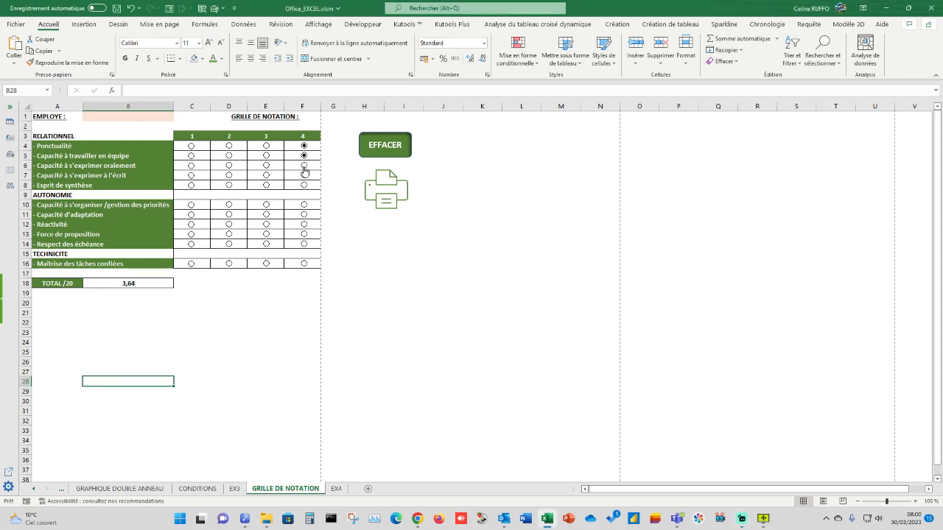
click(304, 165)
click(230, 175)
click(266, 215)
click(266, 224)
click(265, 233)
click(266, 244)
click(266, 263)
click(385, 146)
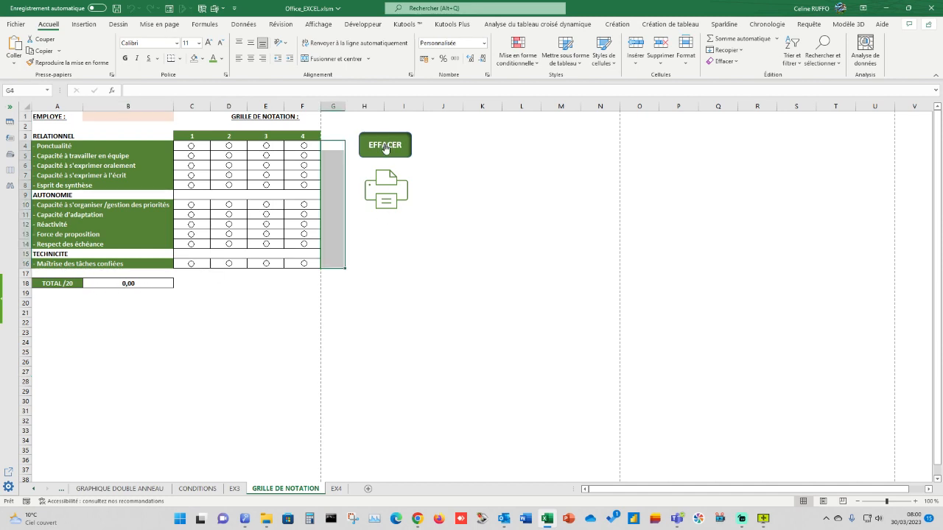
Preview the printout of the rating grid and return to the sheet.
click(386, 193)
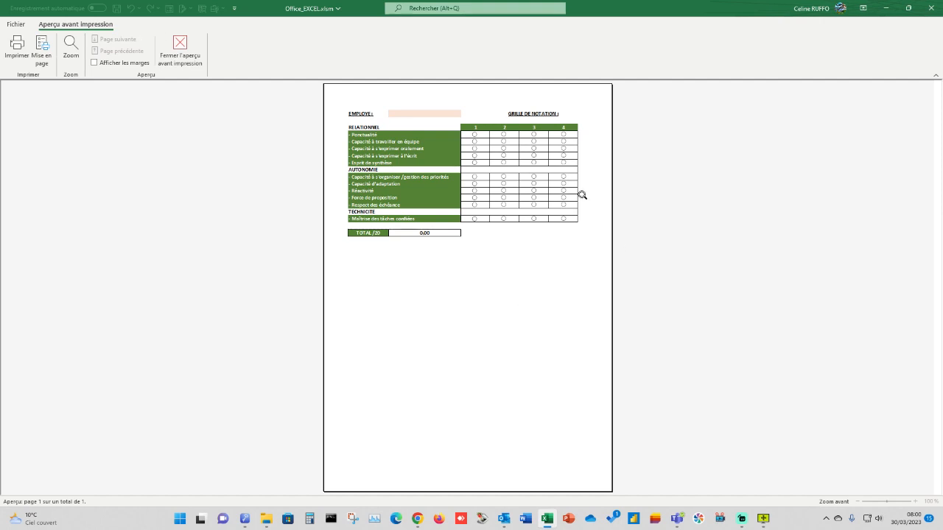
click(933, 6)
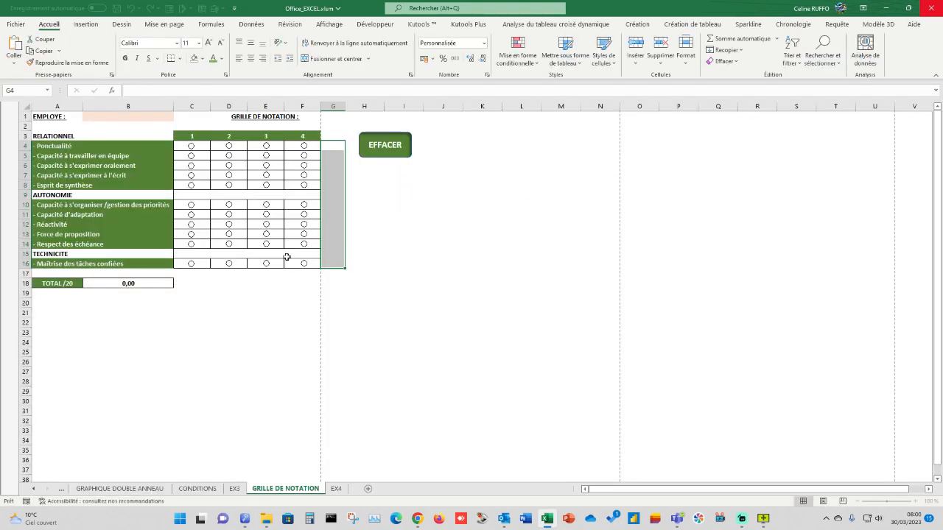
click(230, 322)
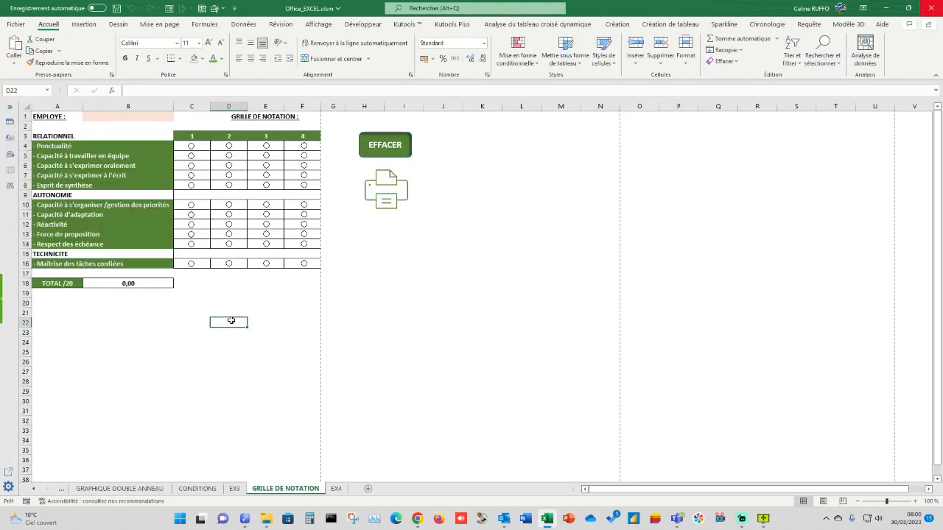
Go to the EX4 sheet and select cell C4, the empty rating 1 cell for Ponctualité.
click(339, 489)
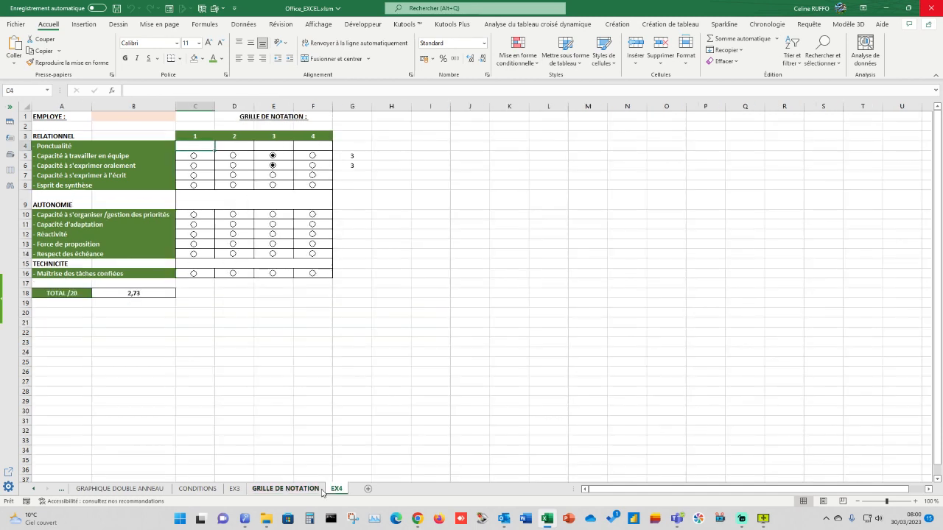
click(204, 341)
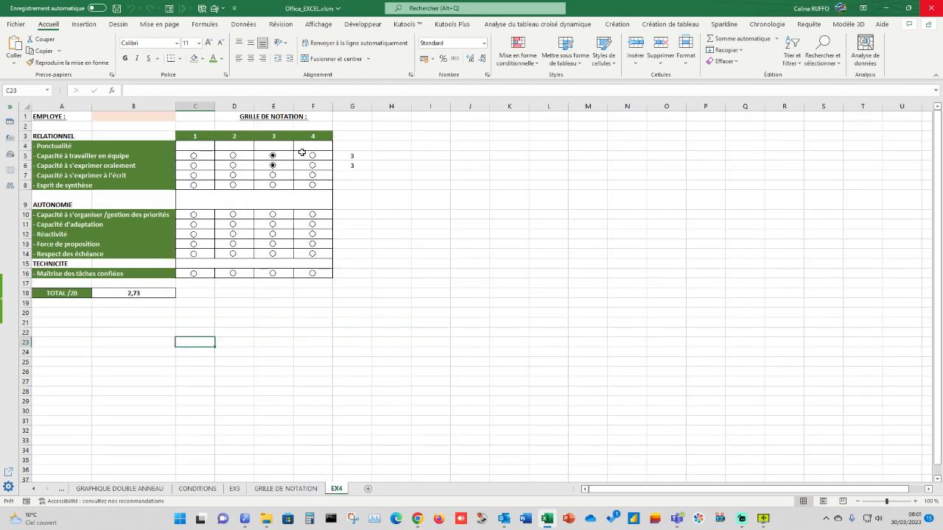
click(196, 145)
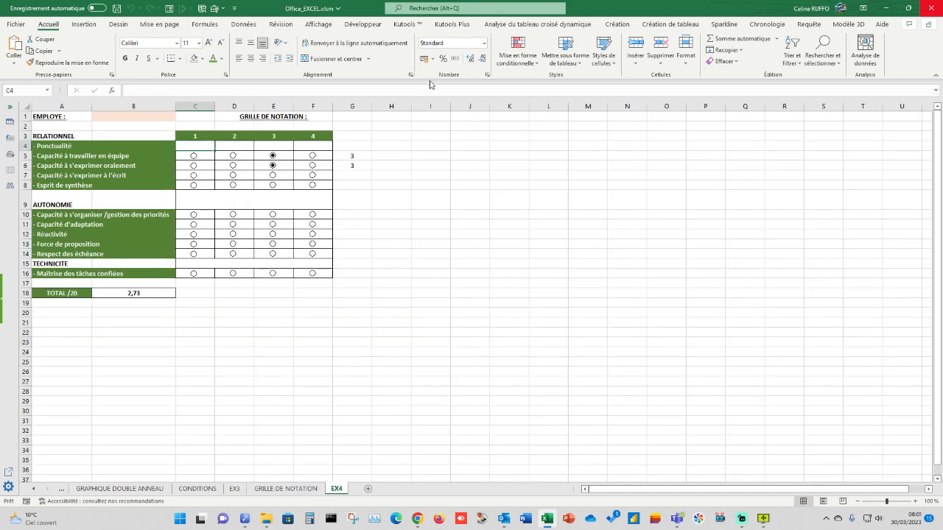
Check in the Excel ribbon customization options that Développeur is enabled among the main tabs.
click(362, 24)
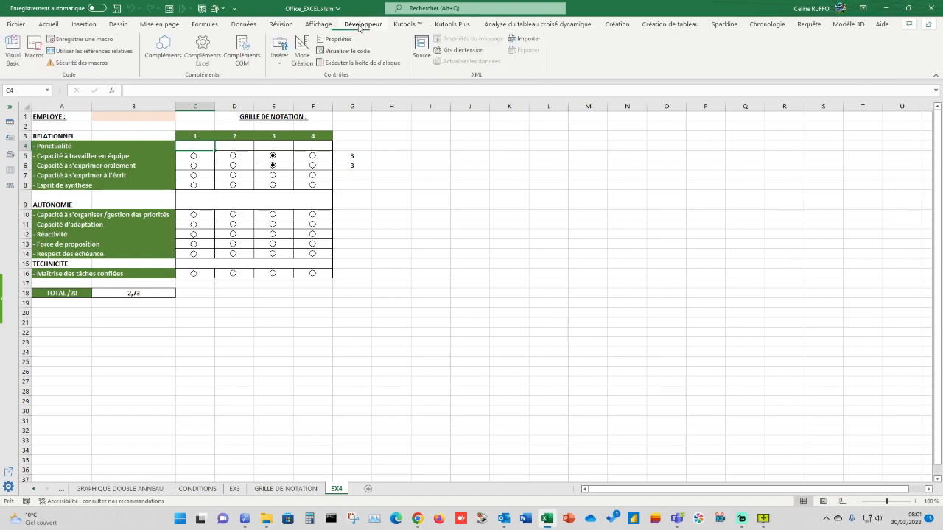
click(15, 24)
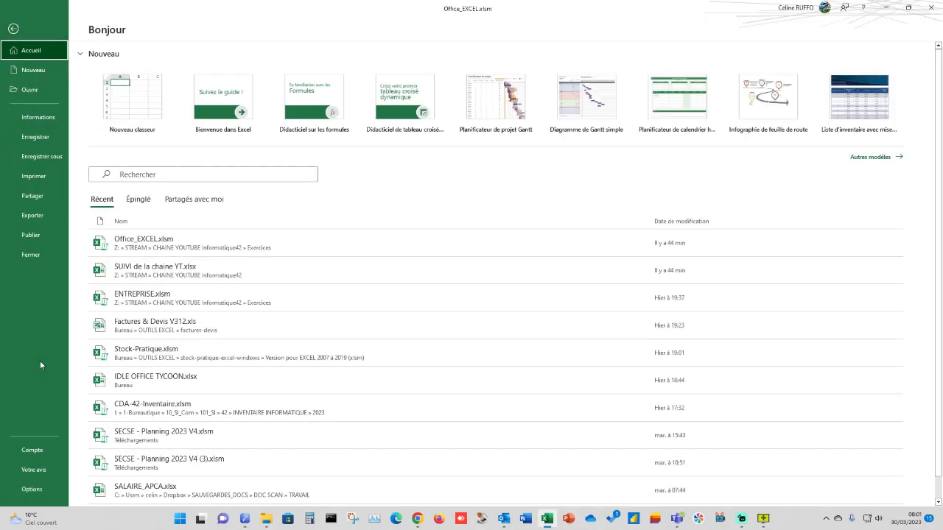
click(31, 490)
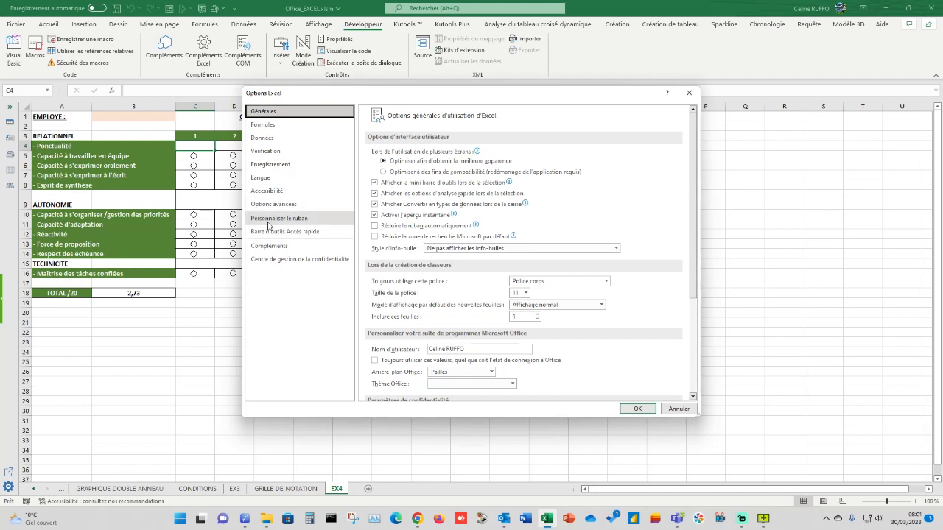
click(302, 219)
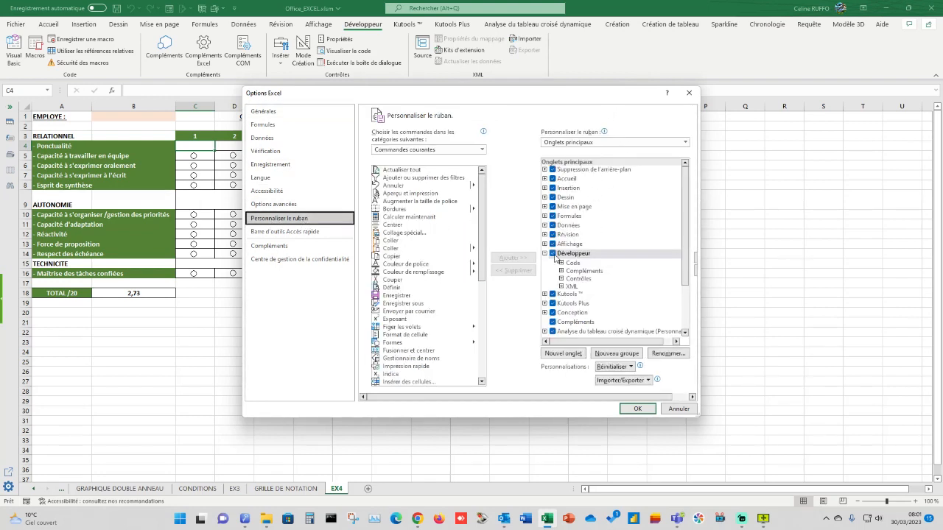
click(646, 415)
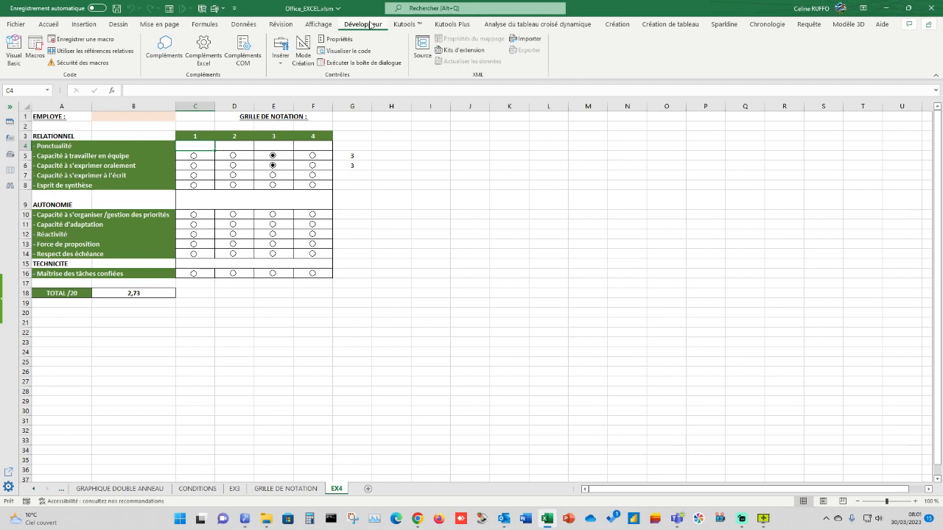
Insert a form-control option button in cell C4, under rating 1 for Ponctualité.
click(281, 59)
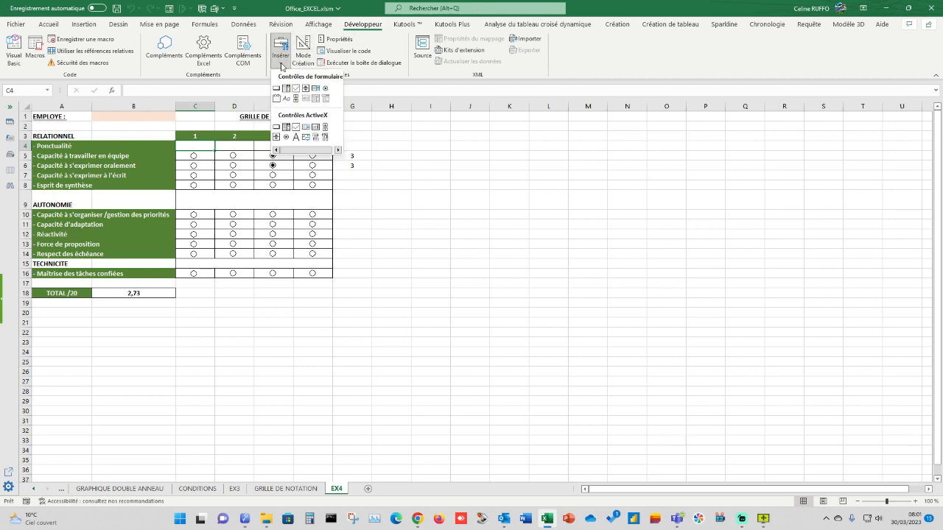
click(327, 90)
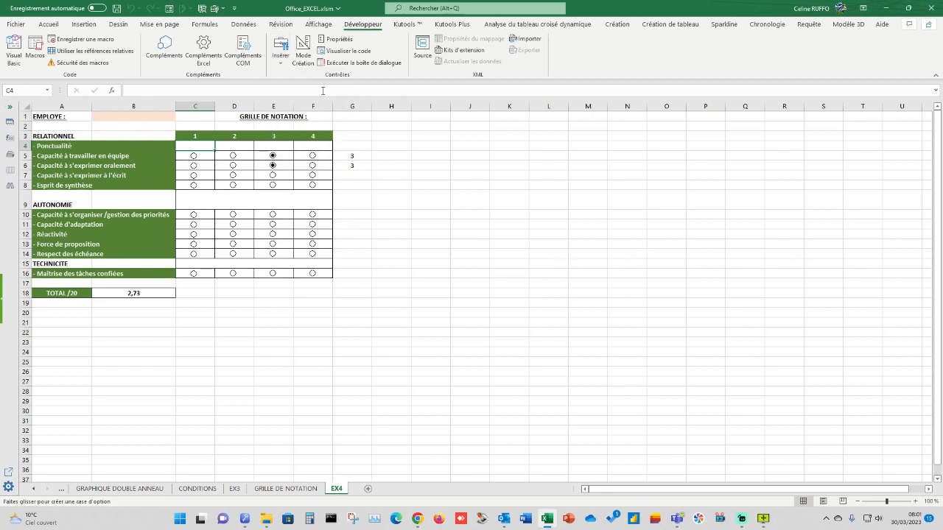
drag(191, 140, 208, 153)
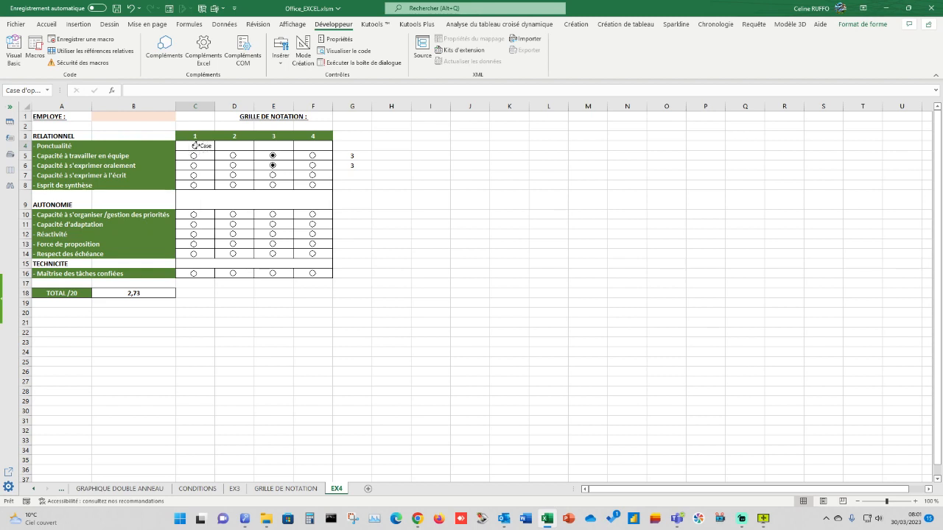
Delete the caption text of the option button in C4, leaving only its circle.
click(193, 145)
click(200, 146)
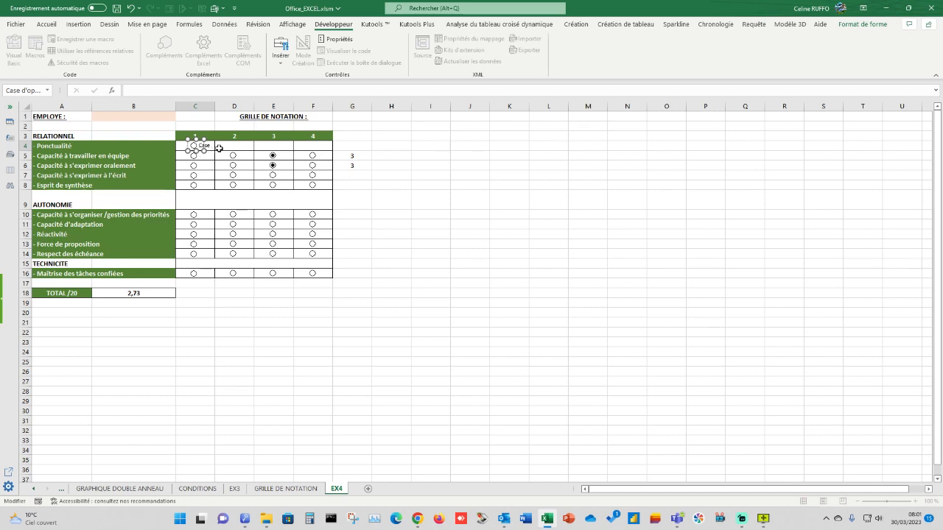
click(219, 149)
right_click(196, 146)
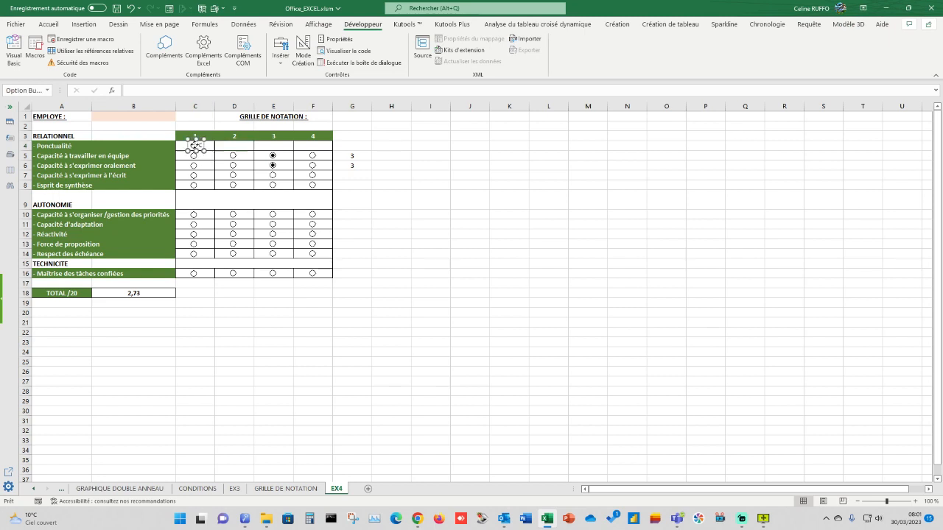
click(193, 147)
click(199, 146)
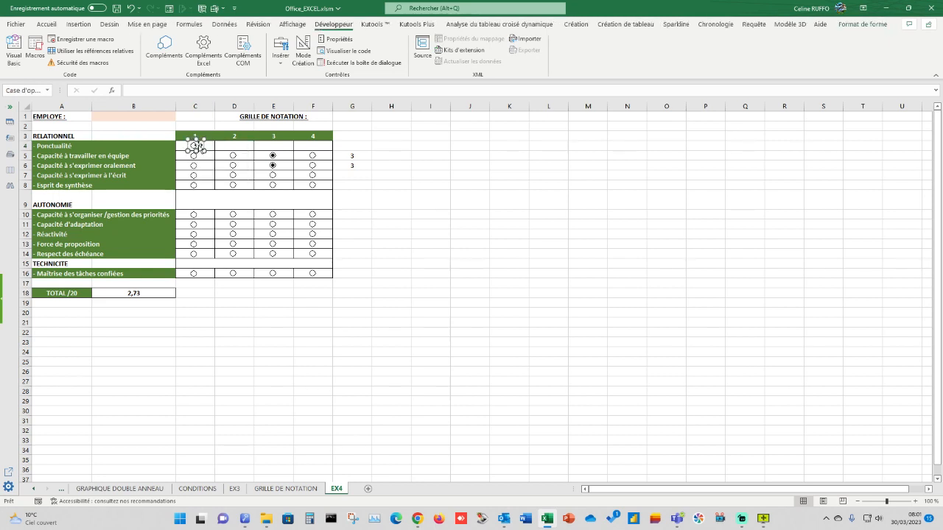
click(197, 145)
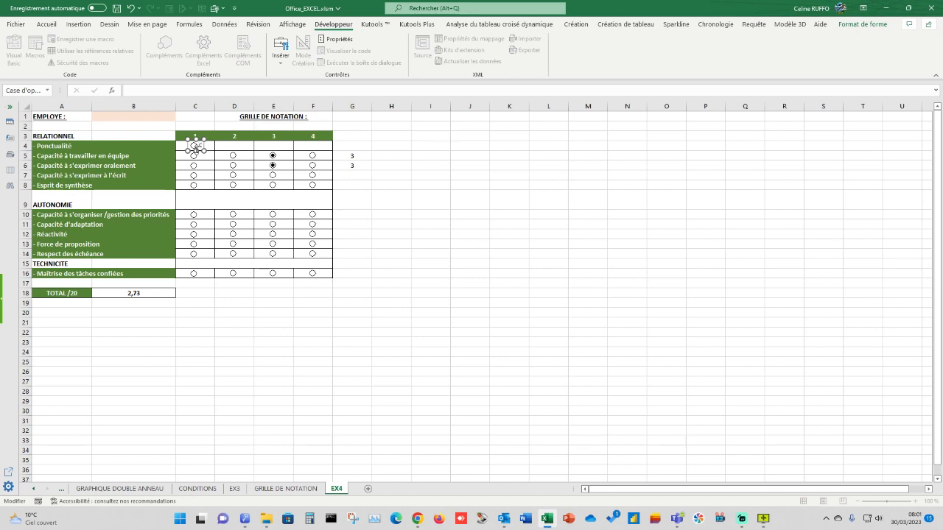
key(Escape)
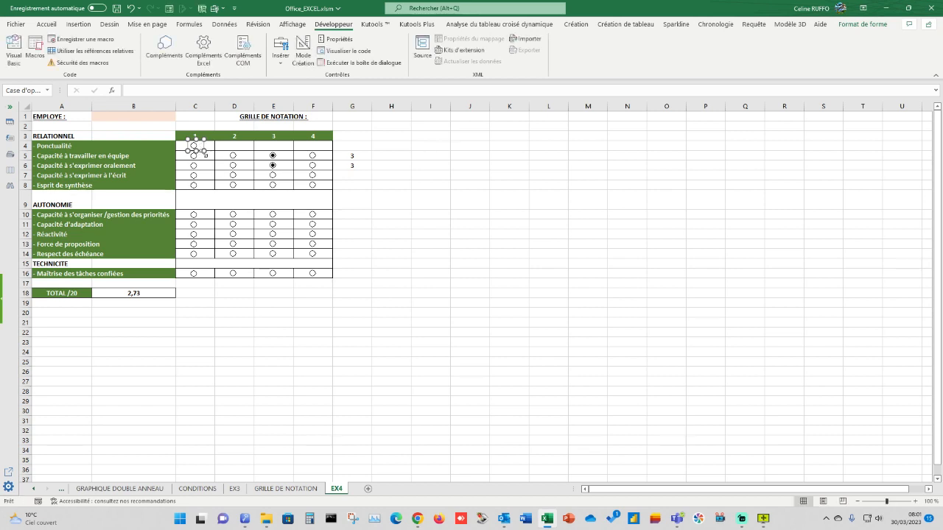
Copy the captionless option button into D4, E4 and F4, aligned with the buttons in the rows below.
drag(223, 144, 240, 151)
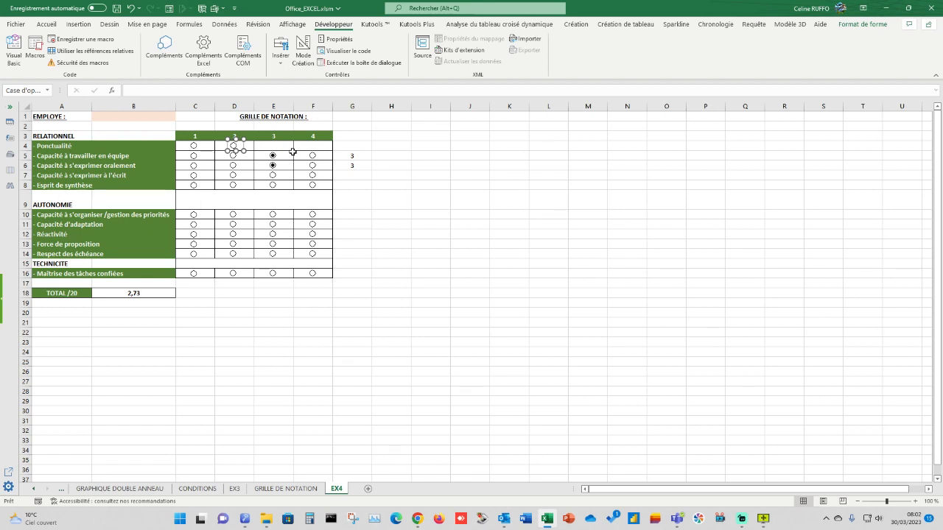
click(264, 143)
click(271, 144)
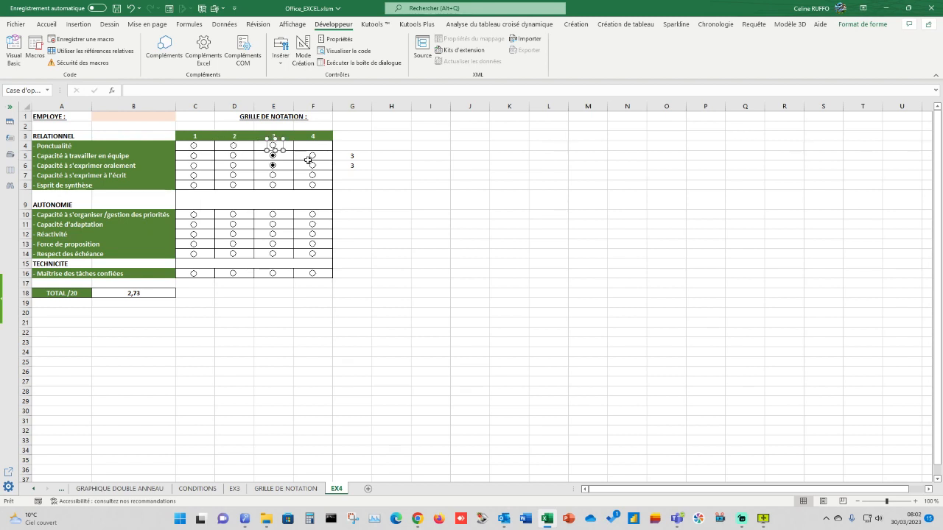
key(Tab)
drag(201, 157, 312, 147)
click(483, 193)
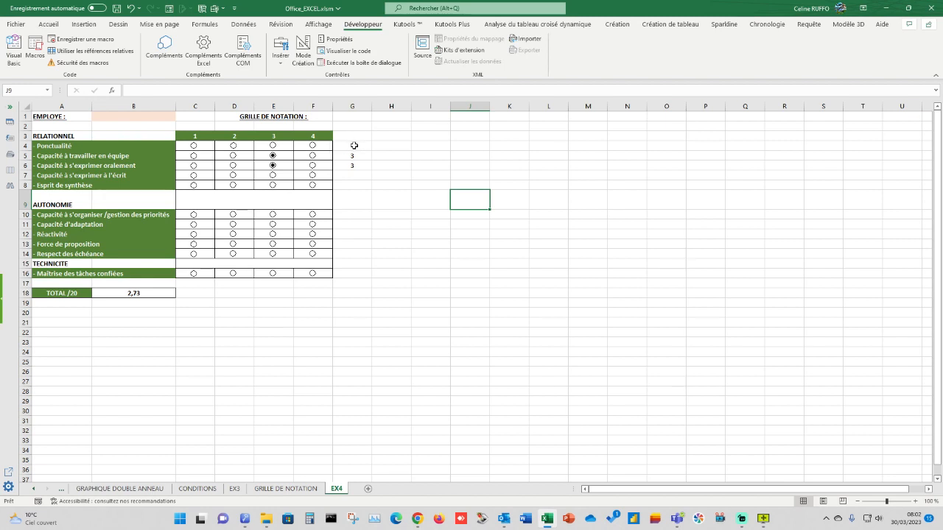
Draw a form-control group box around the four Ponctualité option buttons and reduce its height to fit within row 4.
click(282, 59)
click(276, 99)
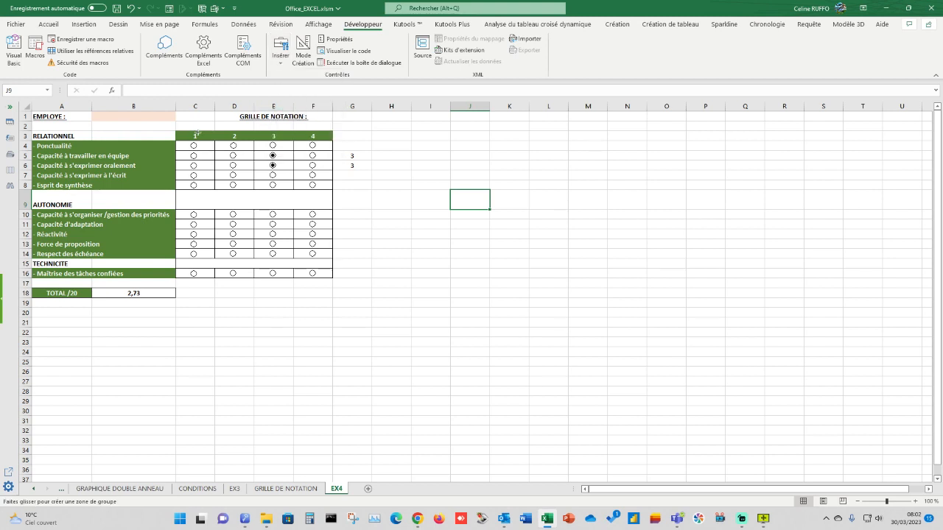
drag(185, 140, 322, 155)
drag(255, 154, 254, 144)
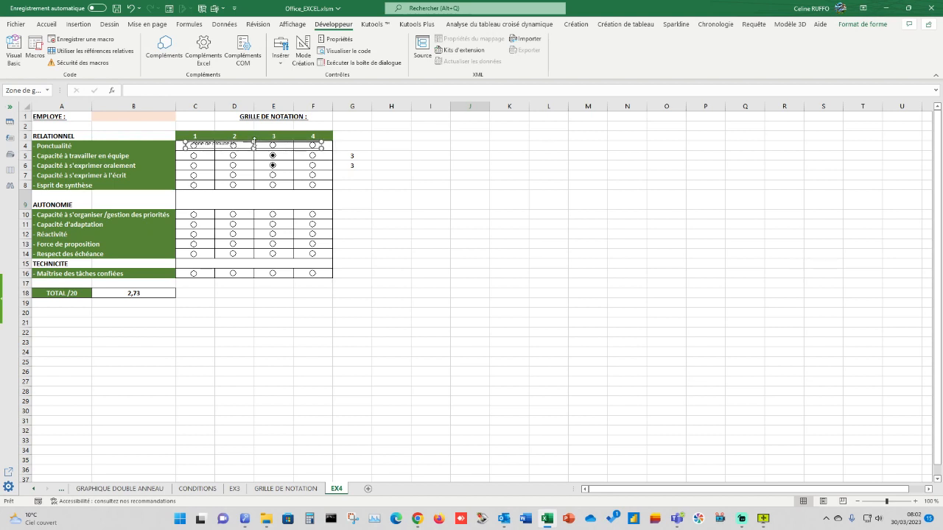
Delete the title text of the group box around the Ponctualité option buttons.
click(199, 145)
drag(199, 145, 259, 148)
key(BackSpace)
key(ctrl+z)
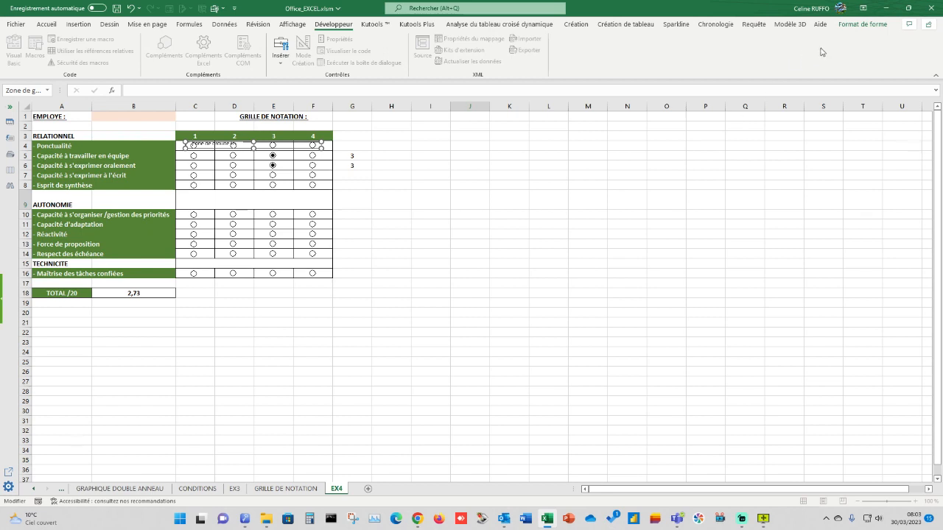
Show the list of objects on the sheet and hide Group Box 65, the frame around the Ponctualité option buttons.
click(45, 25)
click(824, 59)
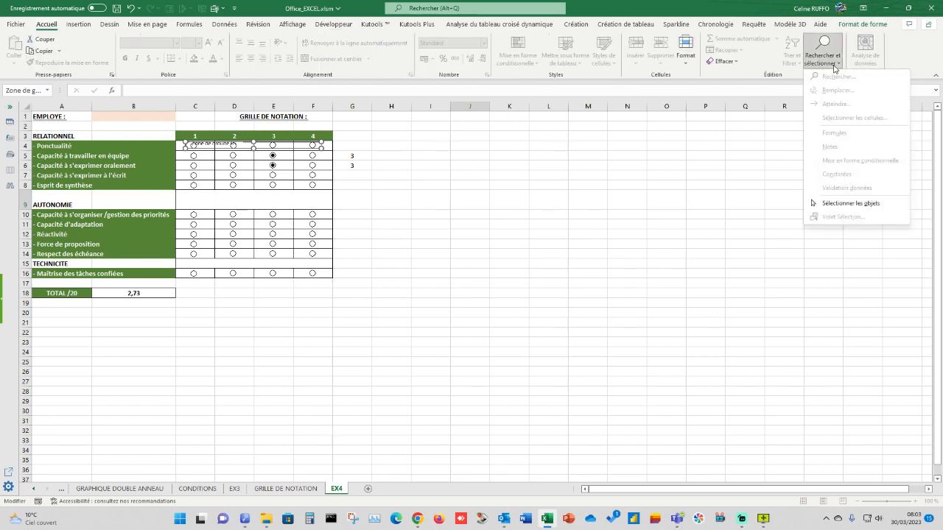
click(347, 145)
click(352, 144)
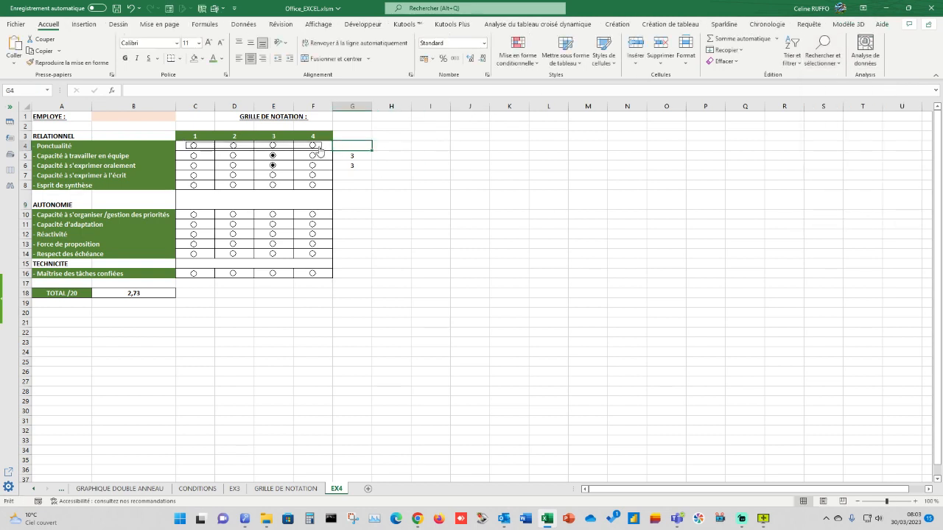
click(322, 149)
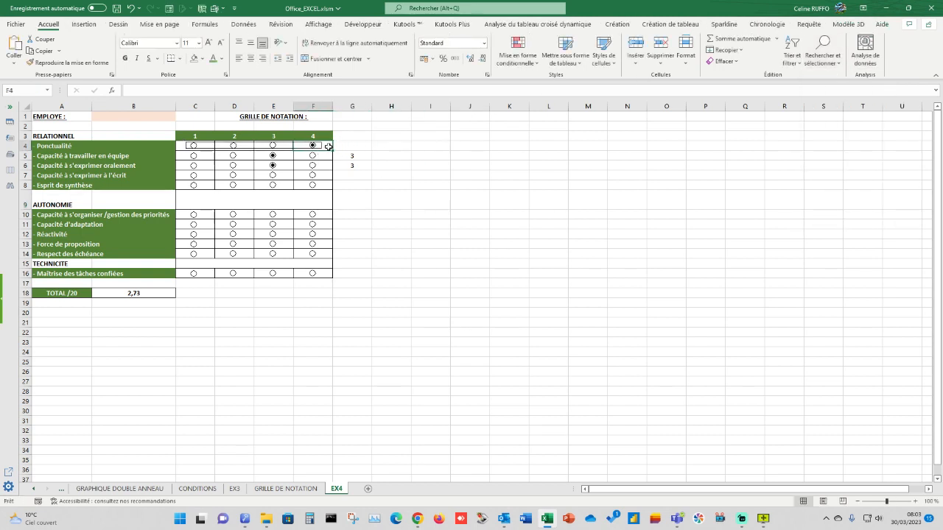
click(829, 69)
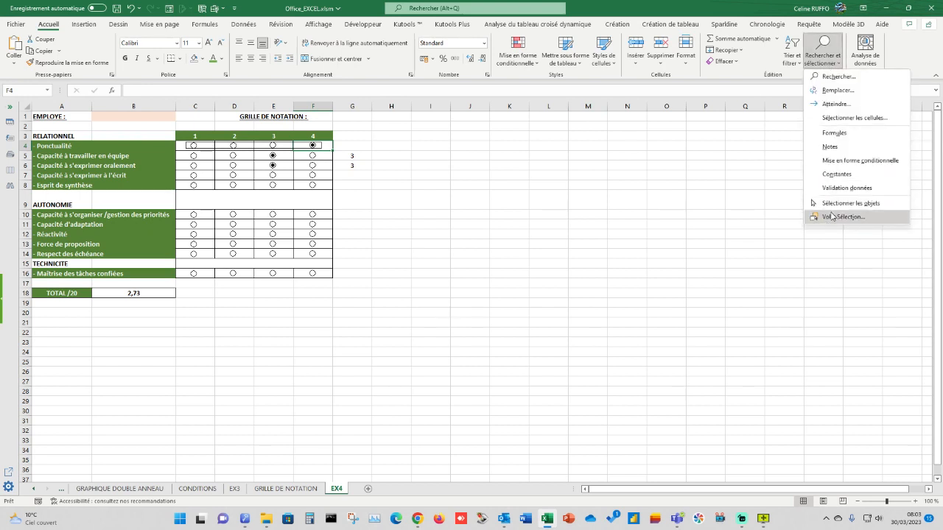
click(829, 220)
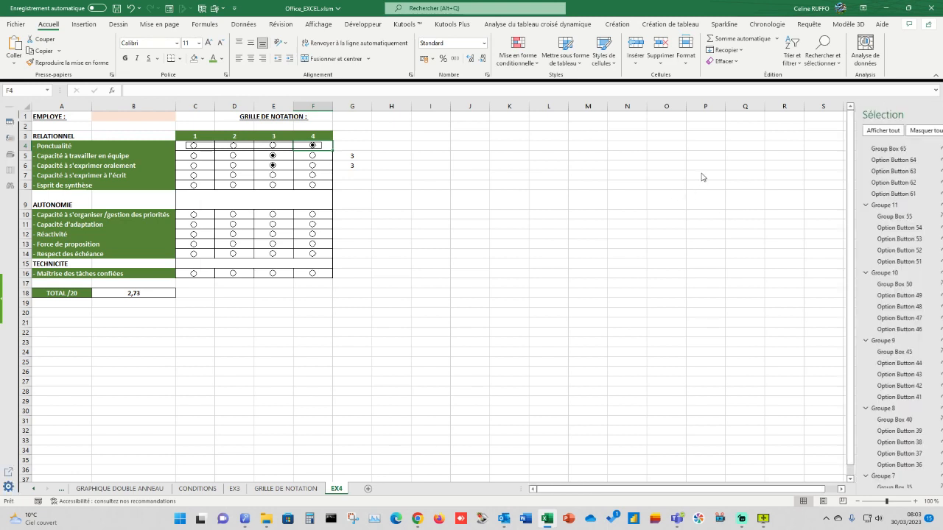
click(909, 148)
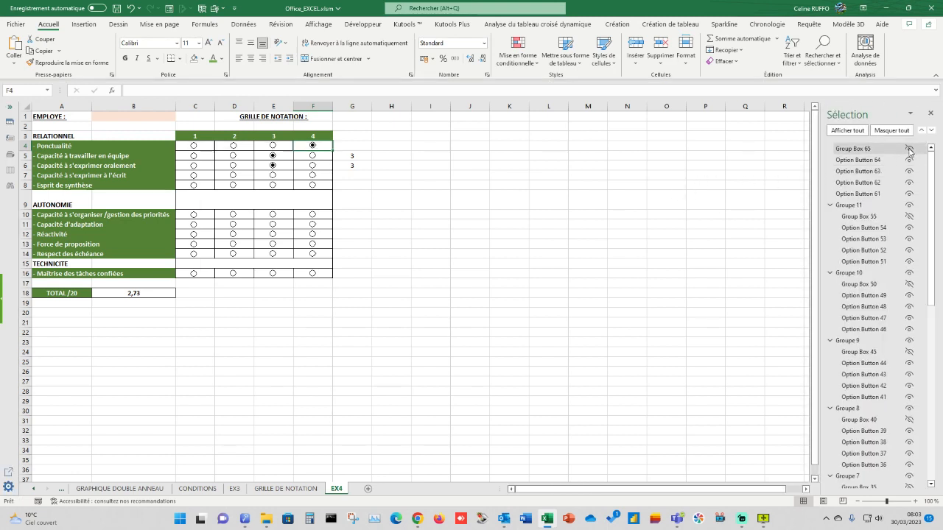
click(471, 150)
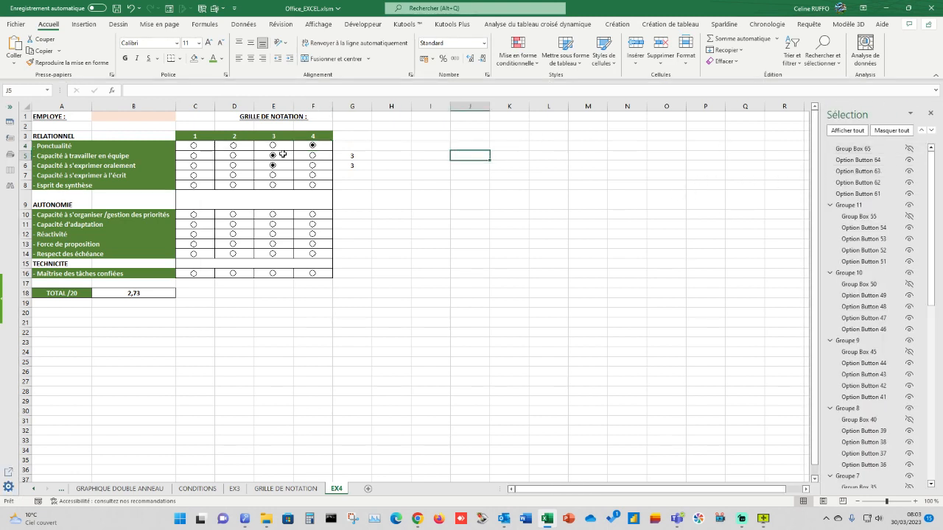
Test the Ponctualité option buttons by choosing ratings 2 and 1.
click(355, 147)
click(234, 146)
click(193, 146)
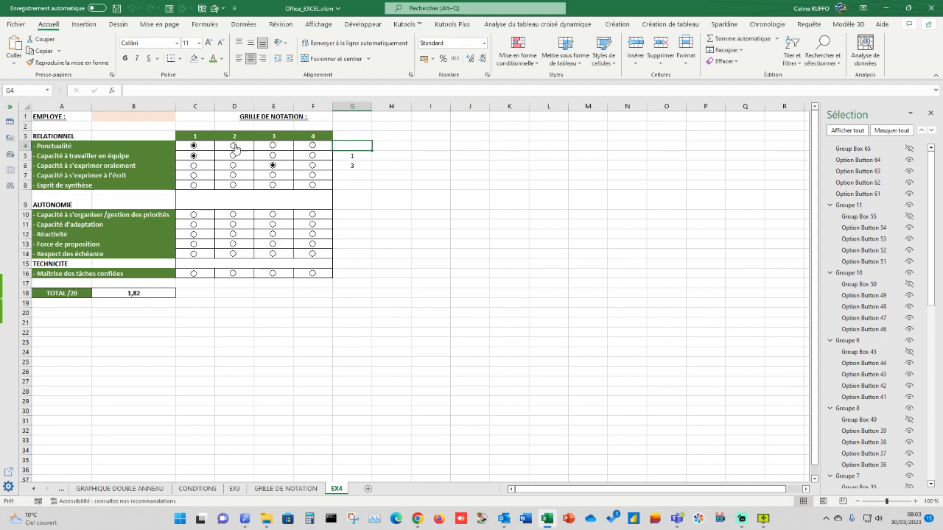
Link the Ponctualité option buttons to cell $G$4 in the control format of the rating 4 button.
click(272, 145)
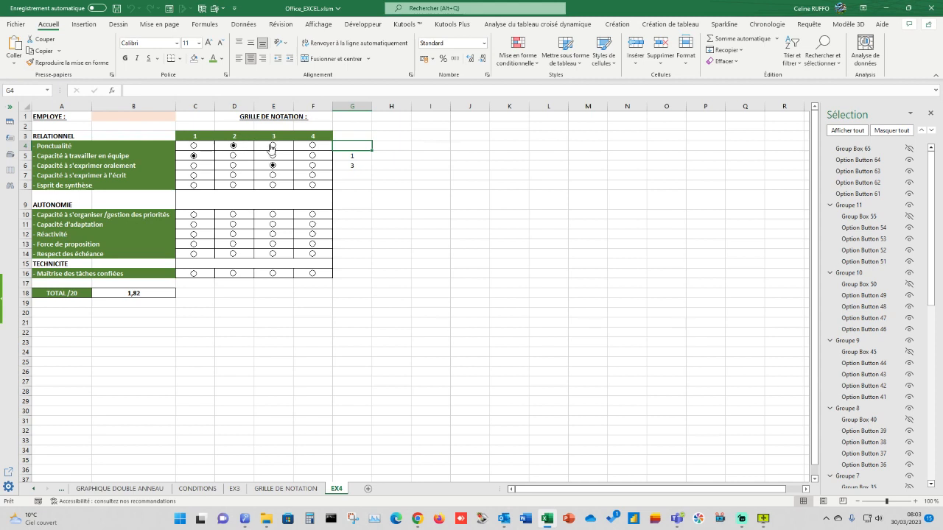
right_click(313, 147)
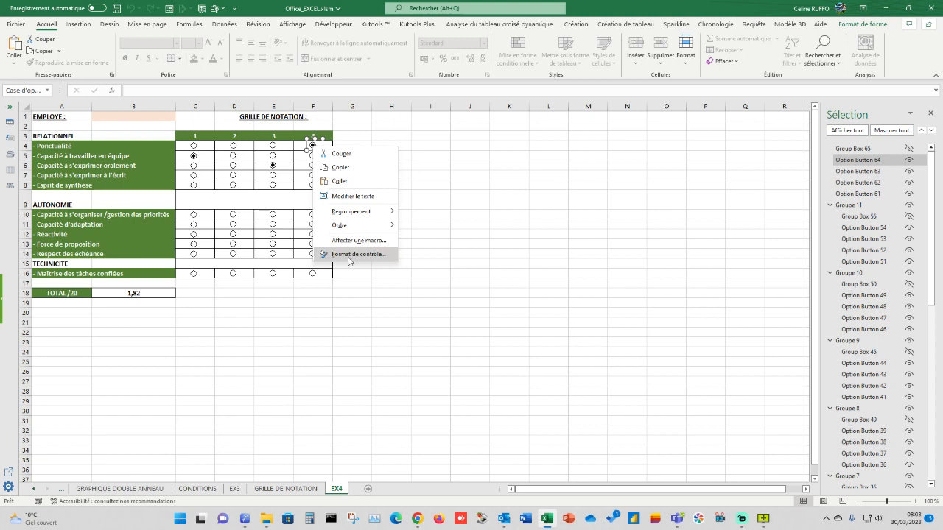
click(356, 255)
click(475, 237)
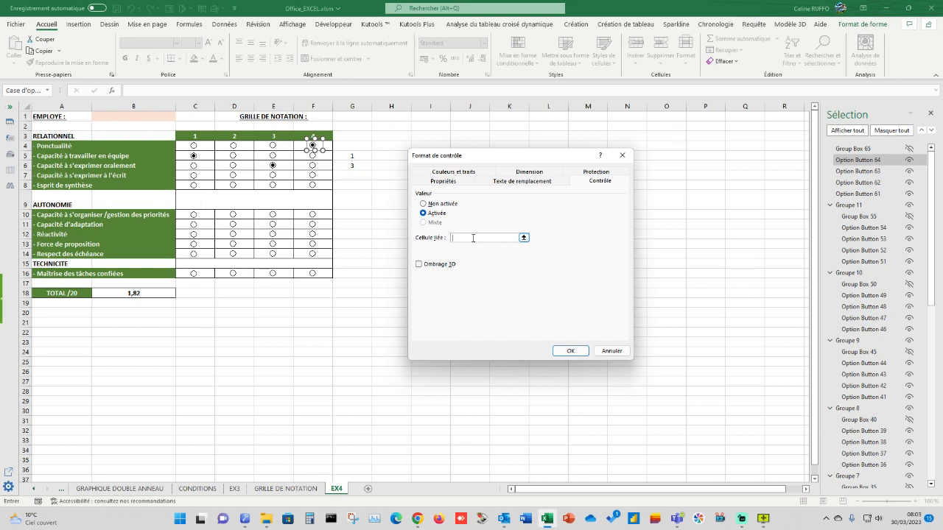
click(361, 145)
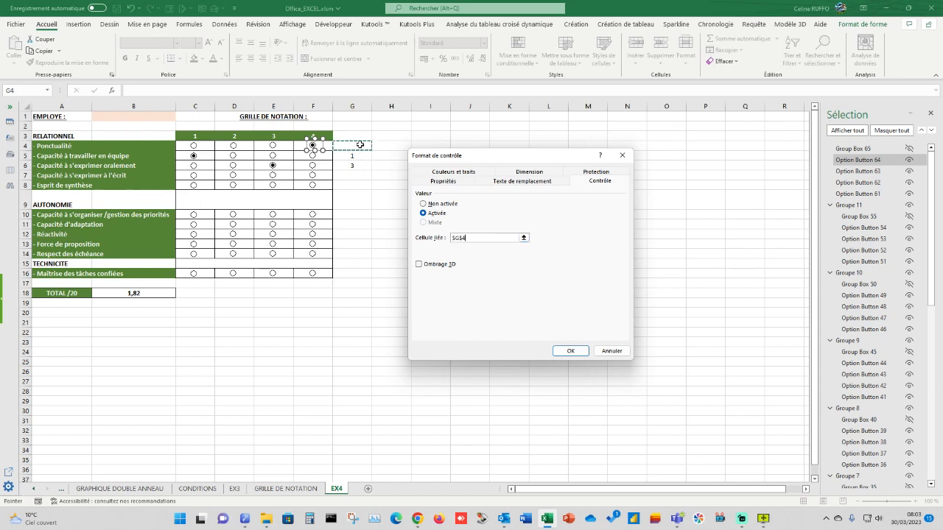
key(Return)
Test the linked Ponctualité buttons with ratings 3, 2 and 1, and try rating 3 for Capacité à travailler en équipe.
click(273, 146)
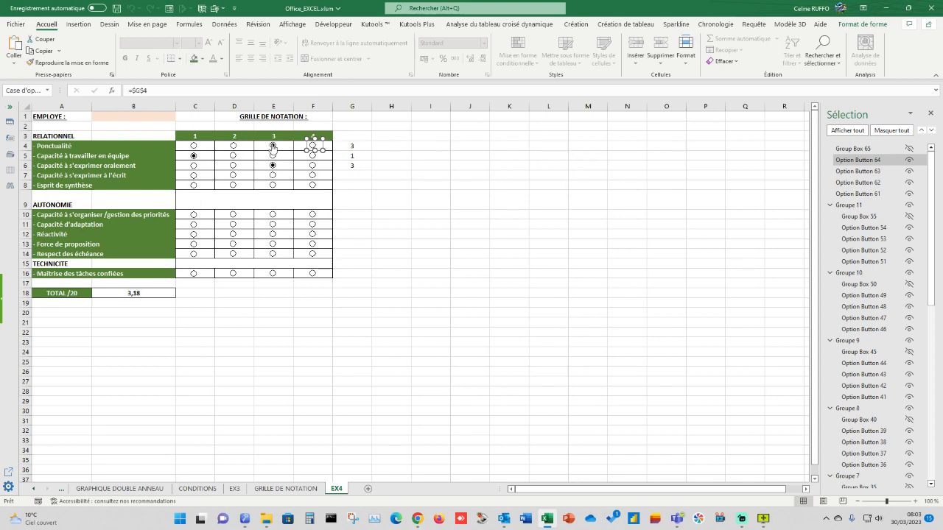
click(234, 146)
click(194, 146)
click(442, 165)
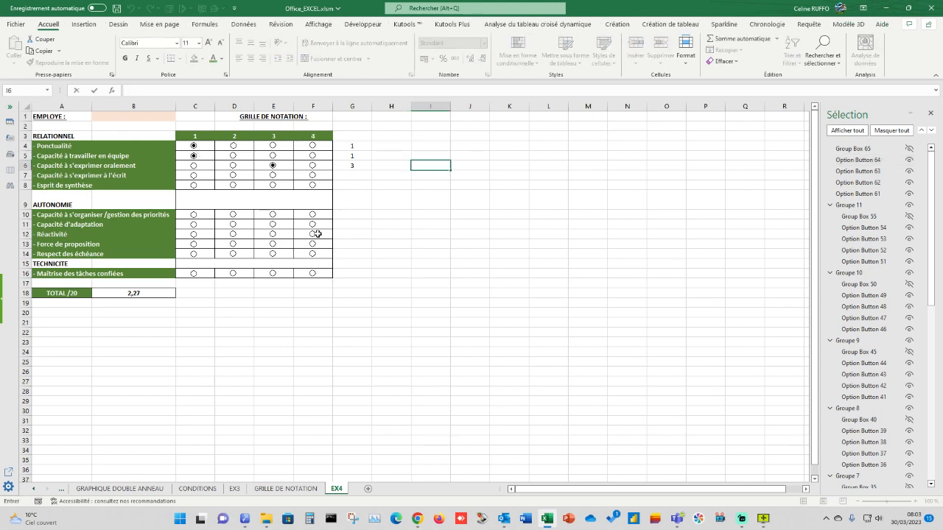
click(273, 156)
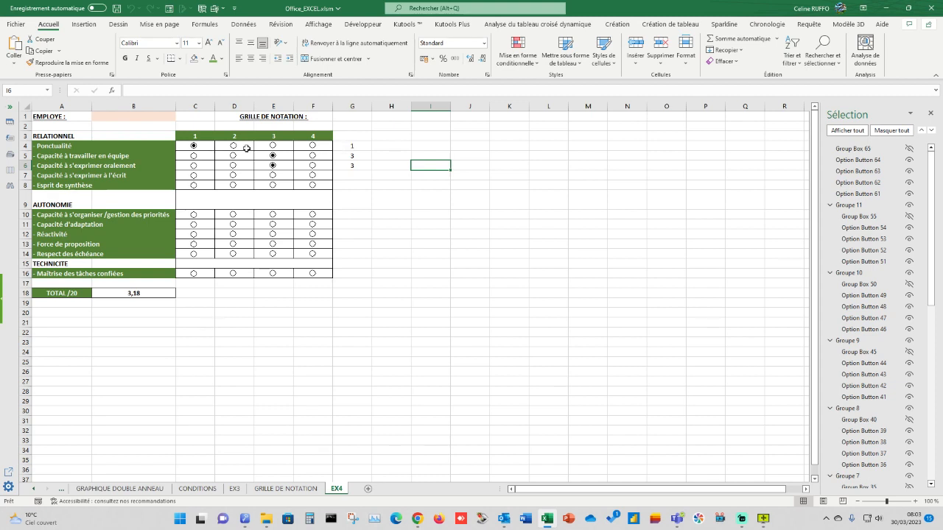
Review the option button areas of each section by selecting C4:F4, C5:F8, C10:F14 and C16:F16.
right_click(193, 147)
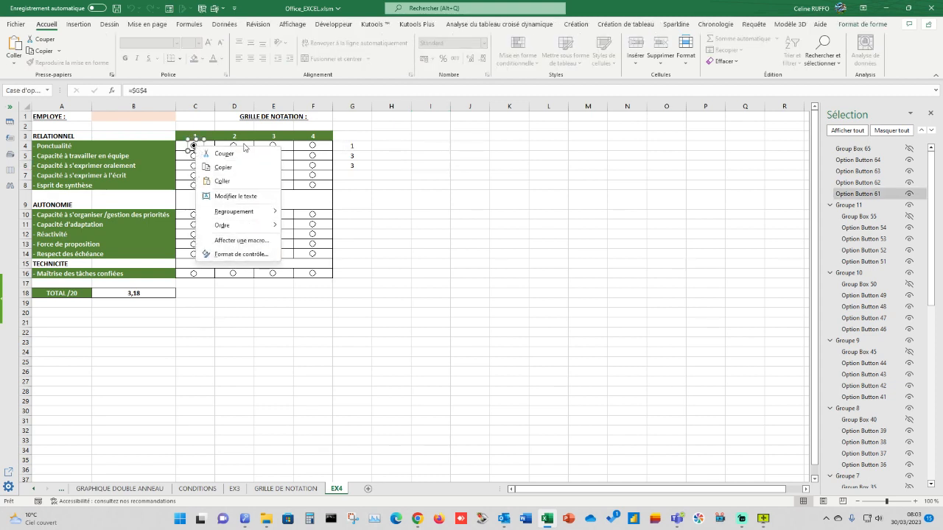
click(325, 150)
drag(325, 147, 194, 146)
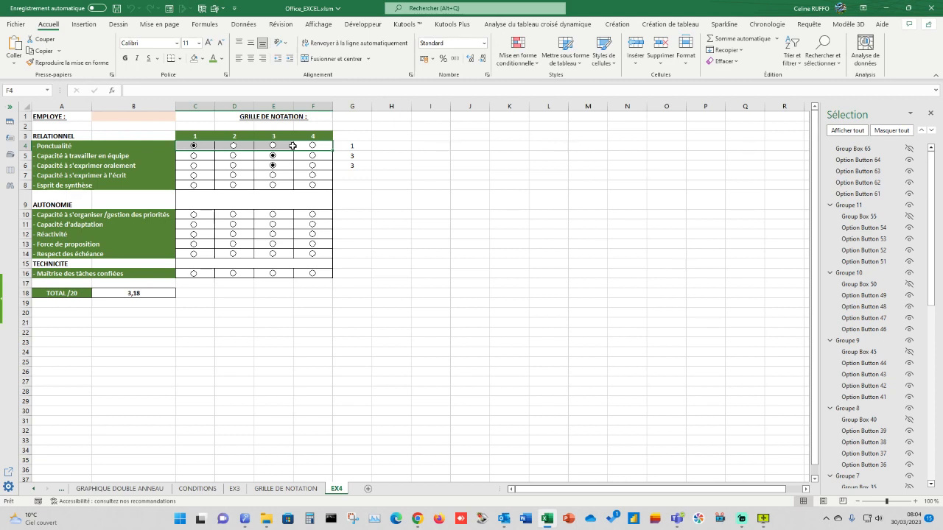
click(193, 156)
mouse_move(195, 156)
mouse_down()
mouse_move(276, 159)
mouse_move(317, 186)
mouse_up()
drag(206, 145, 313, 149)
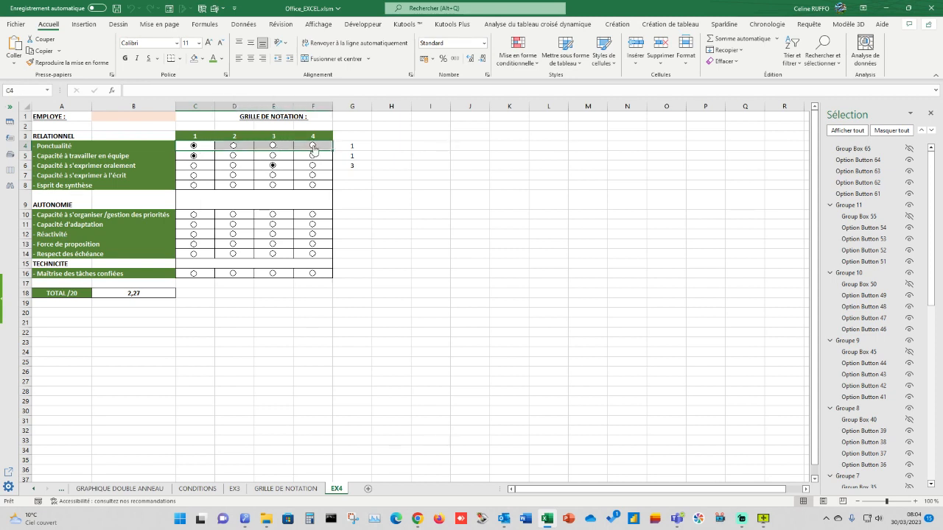
drag(205, 156, 310, 189)
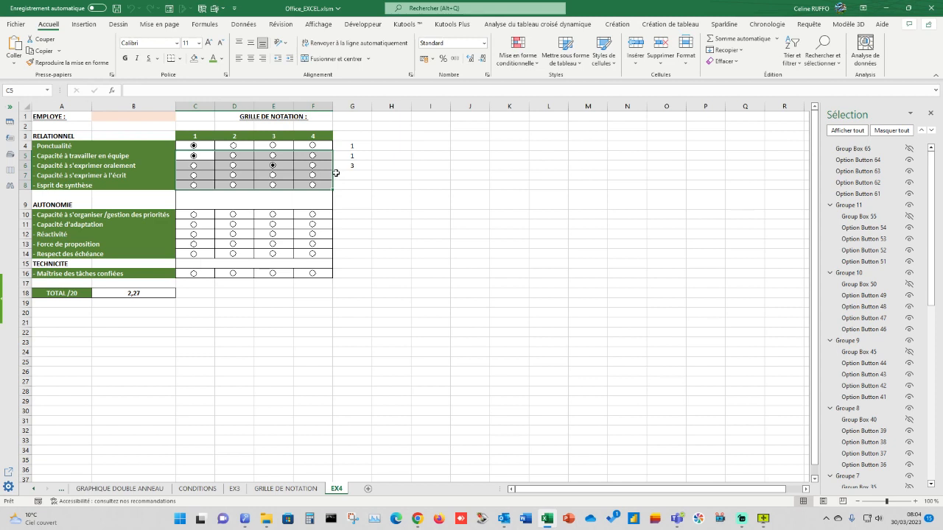
drag(206, 216, 308, 249)
drag(194, 273, 328, 272)
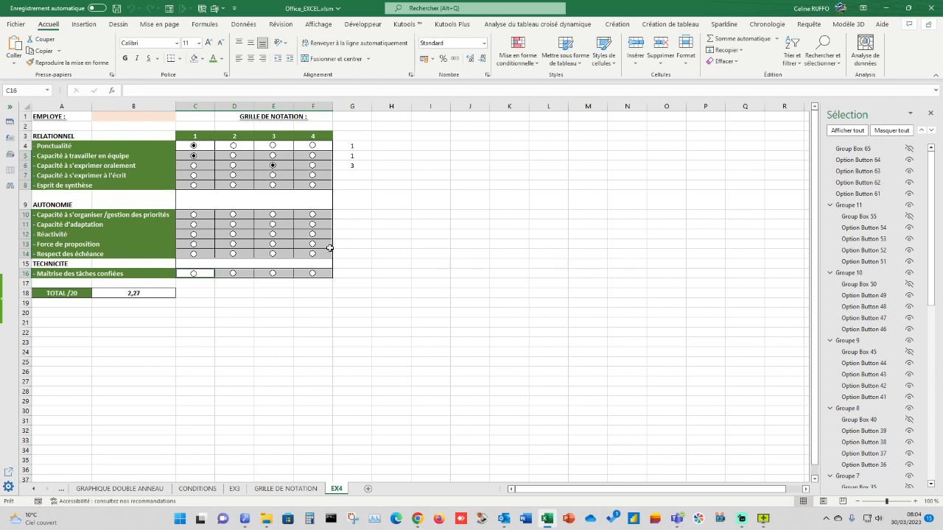
click(395, 175)
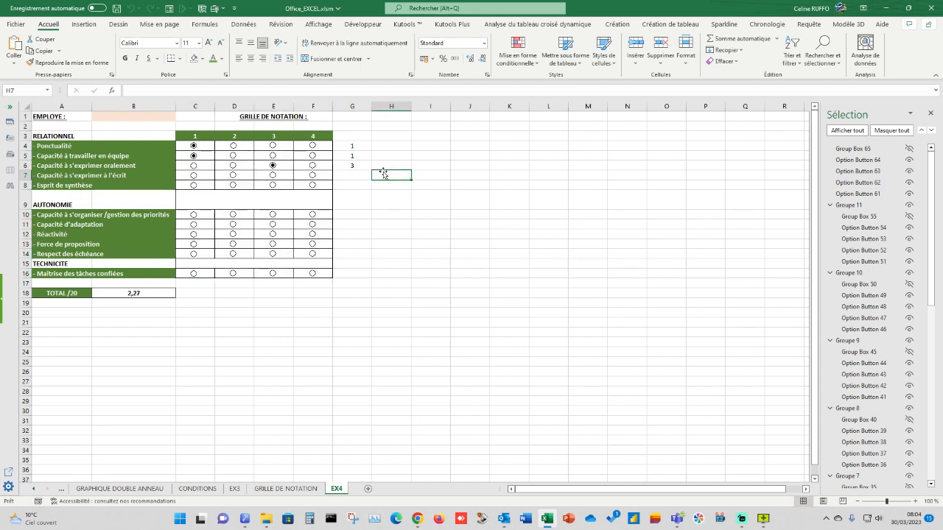
Check the linked cell in the control format of the Ponctualité rating 1 button without changing it.
right_click(193, 146)
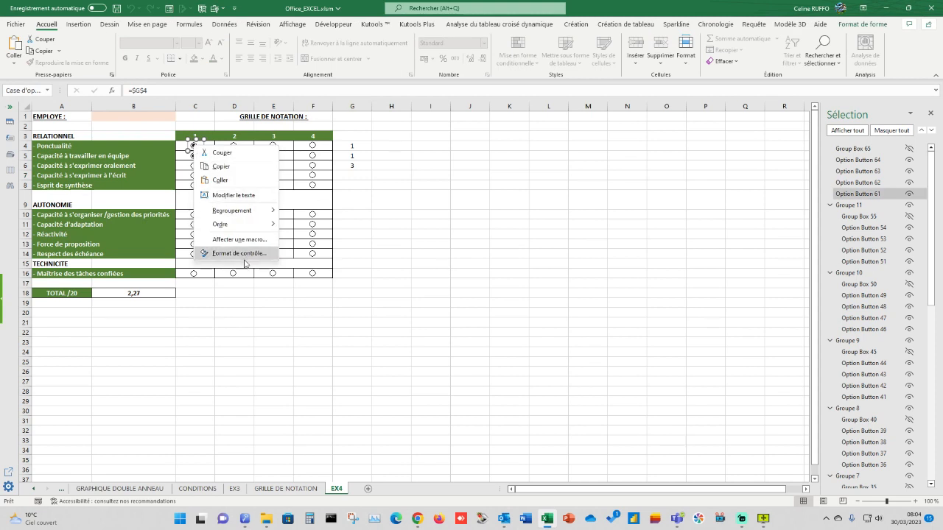
click(250, 255)
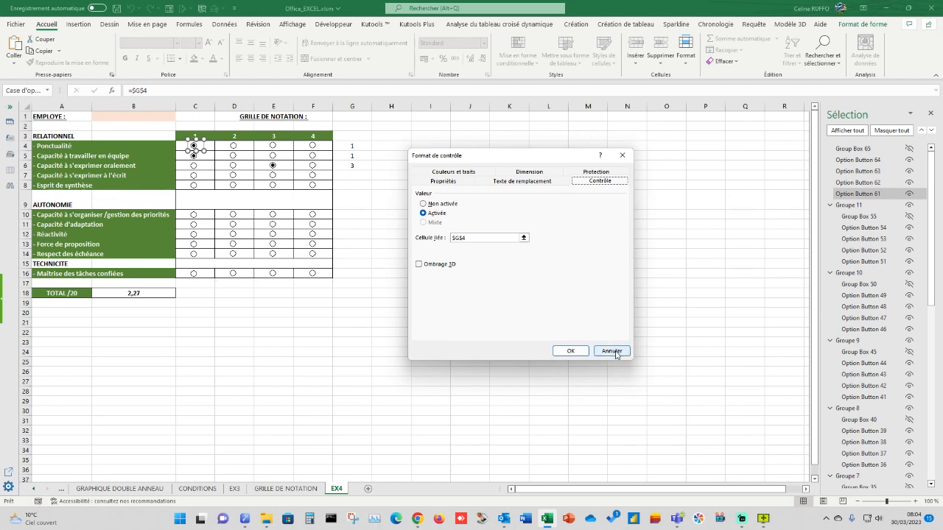
click(613, 351)
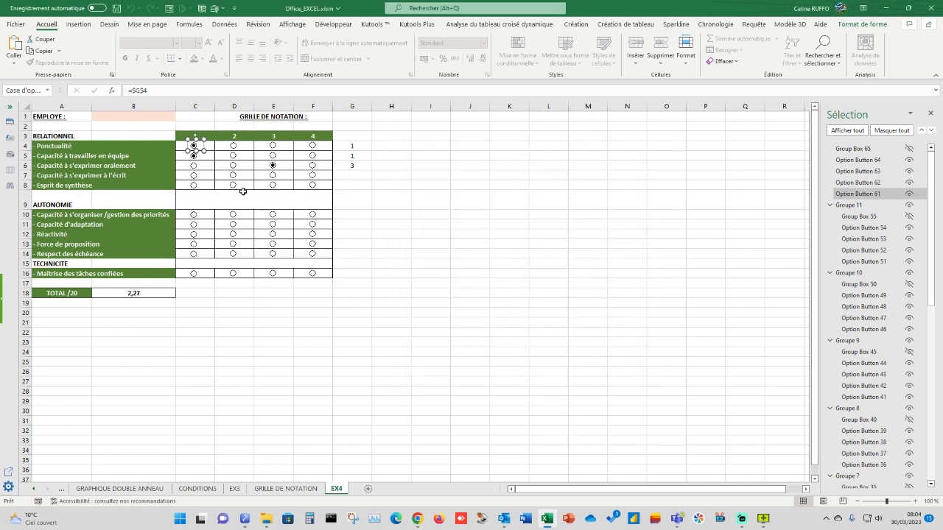
Set the Ponctualité rating to 3 and close the list of sheet objects.
click(275, 147)
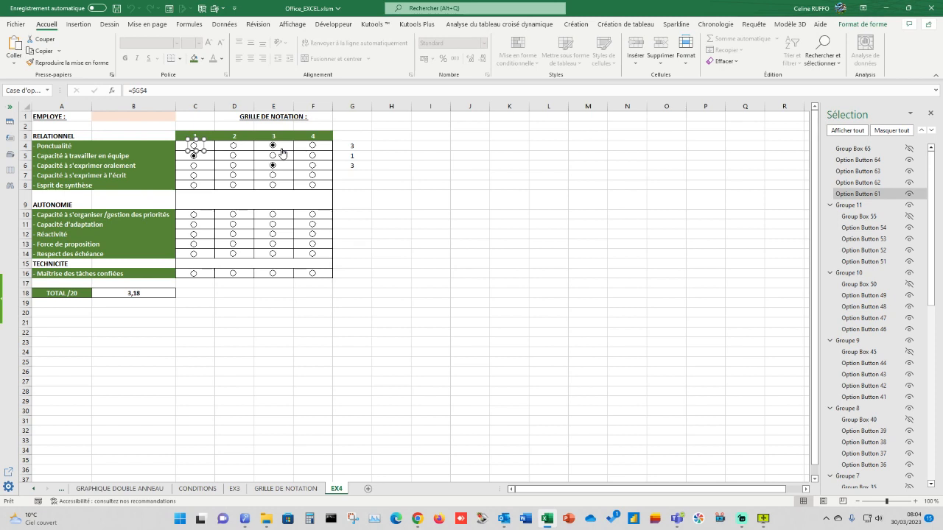
click(400, 184)
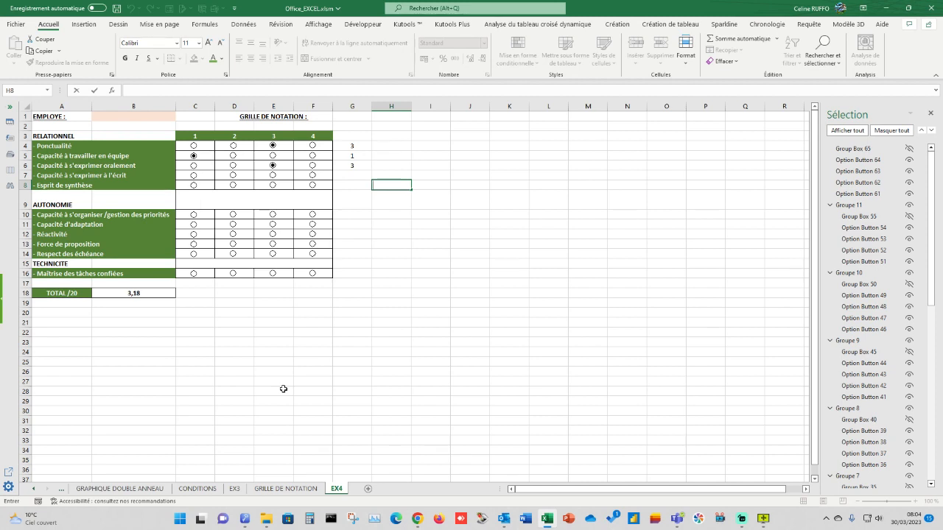
click(931, 113)
drag(355, 146, 351, 274)
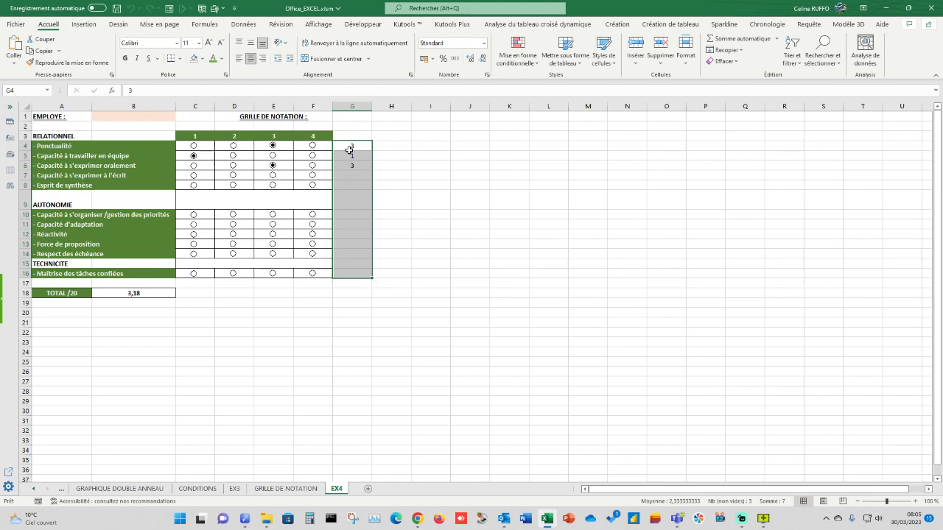
click(221, 59)
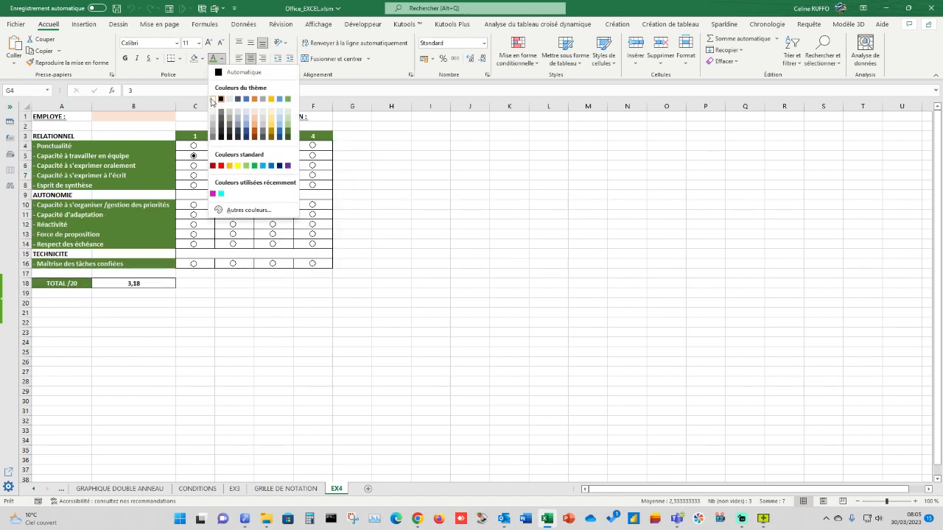
click(362, 150)
Apply a custom number format to cells G4:G16 that hides their linked rating values.
drag(362, 147, 359, 268)
right_click(359, 268)
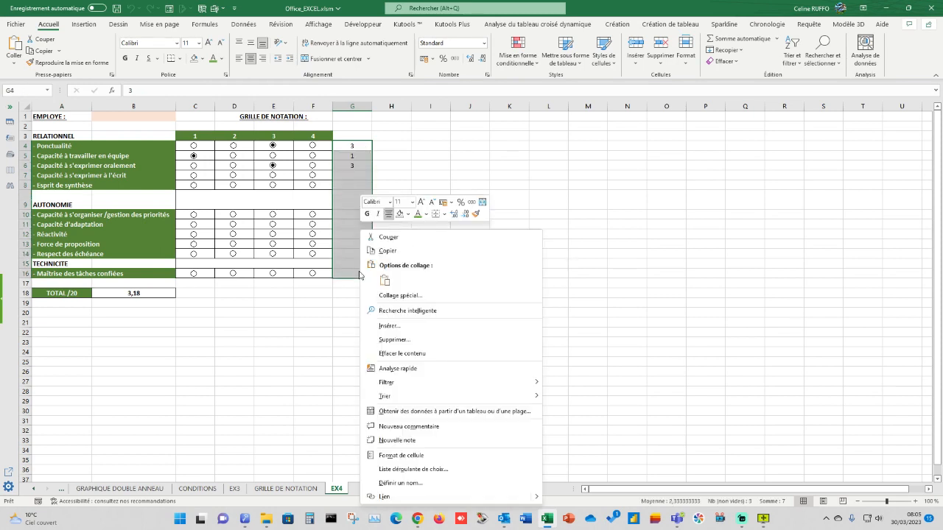
click(398, 458)
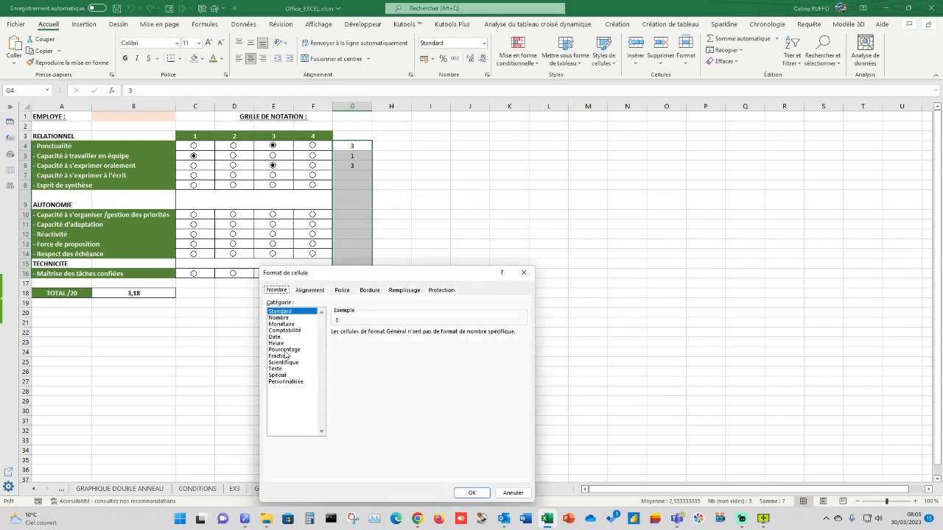
click(294, 383)
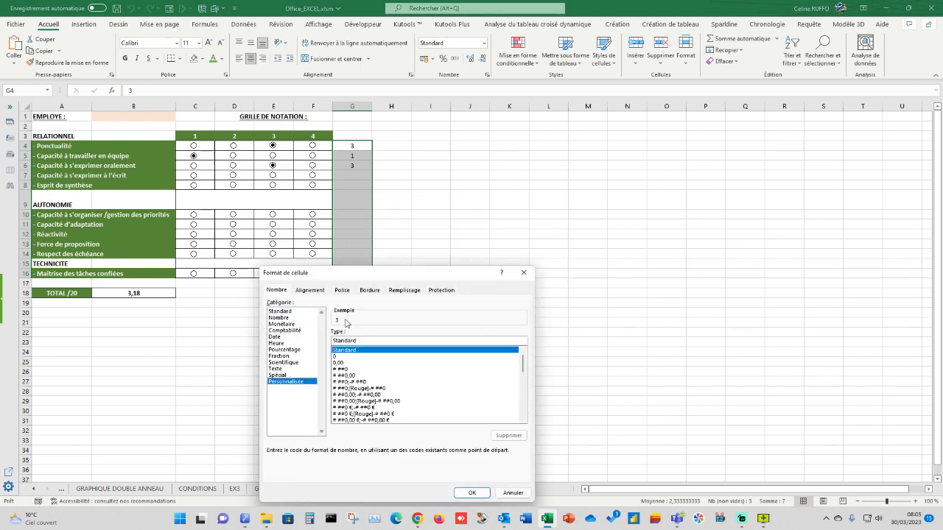
double_click(364, 341)
text(1)
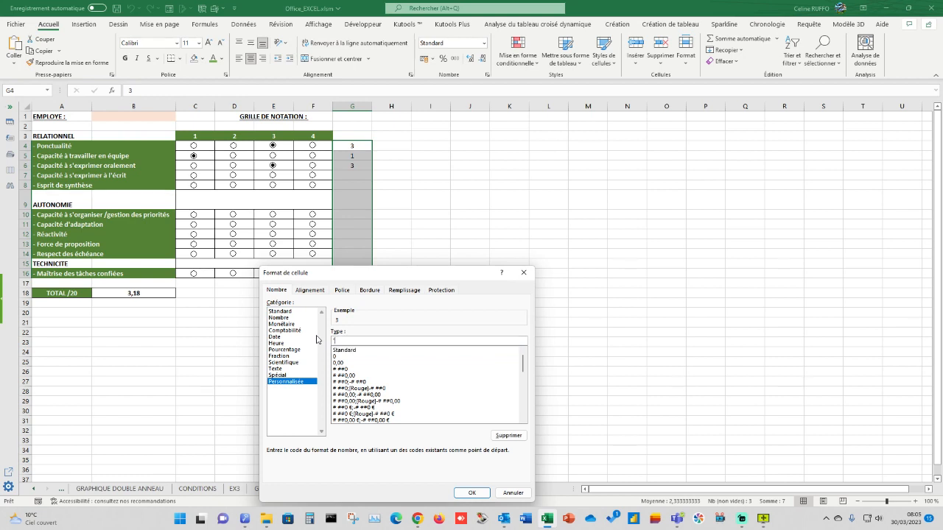
click(478, 492)
click(398, 373)
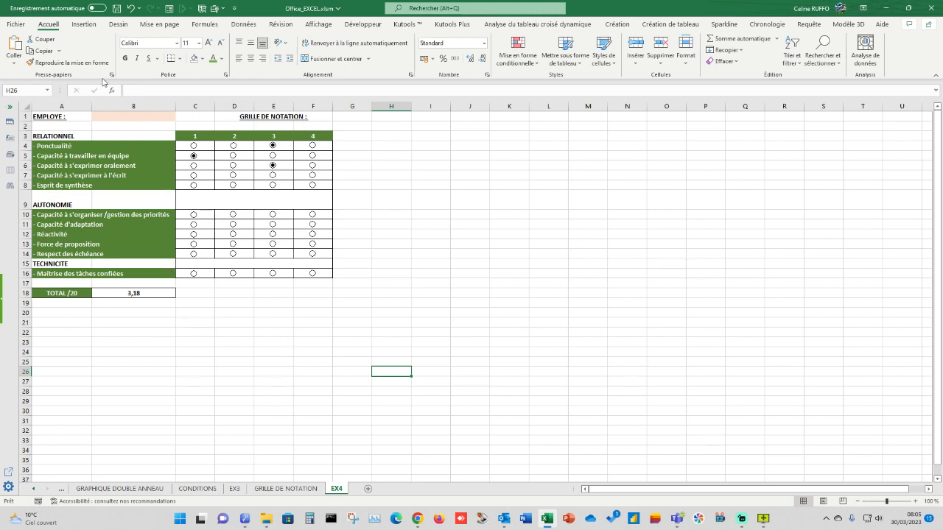
Enter the employee's full name in cell B1 and capitalise the first letter of its second word.
click(106, 117)
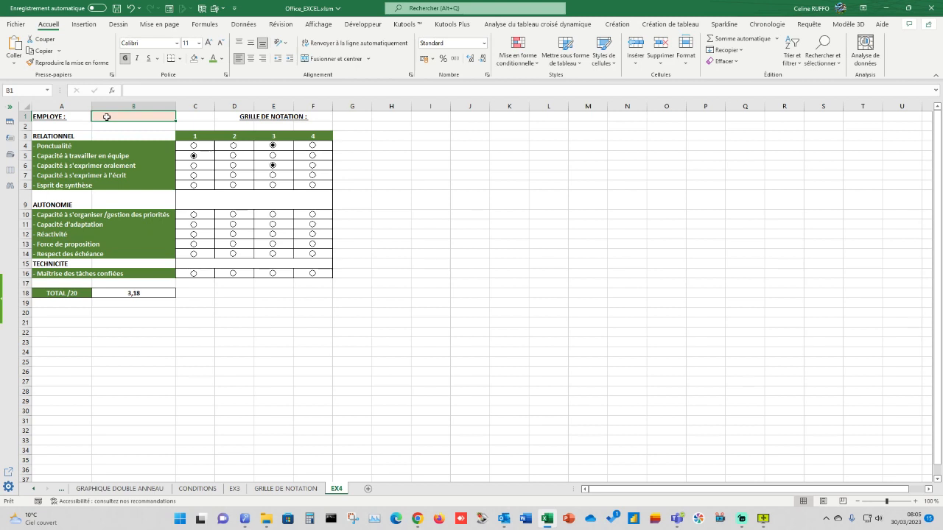
text(Toto titi)
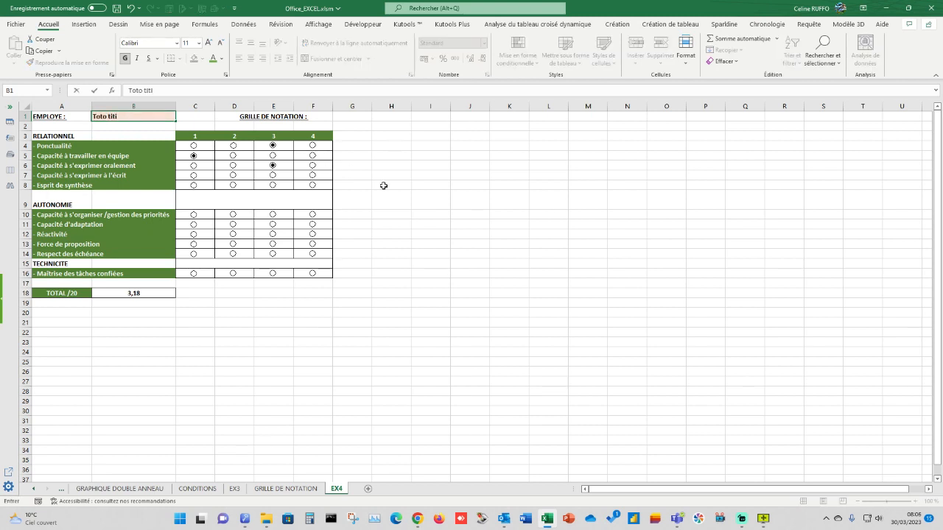
click(428, 199)
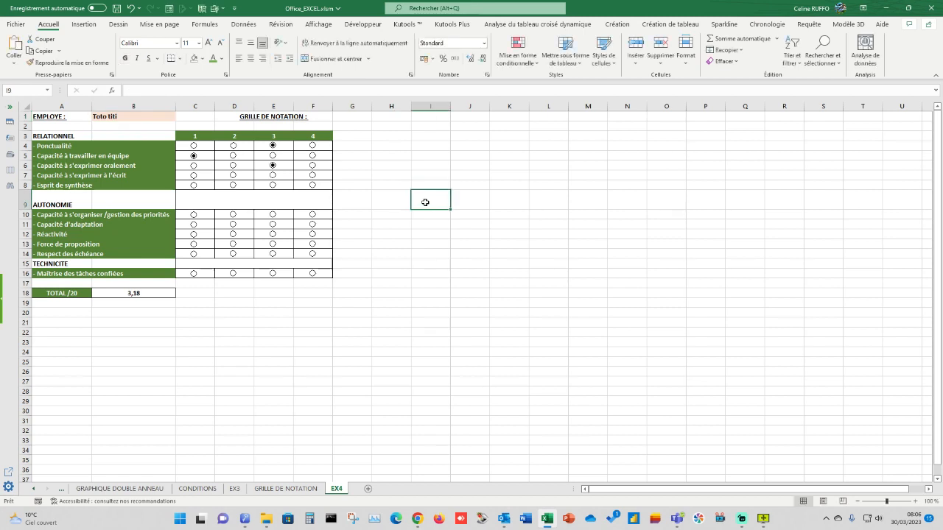
click(109, 118)
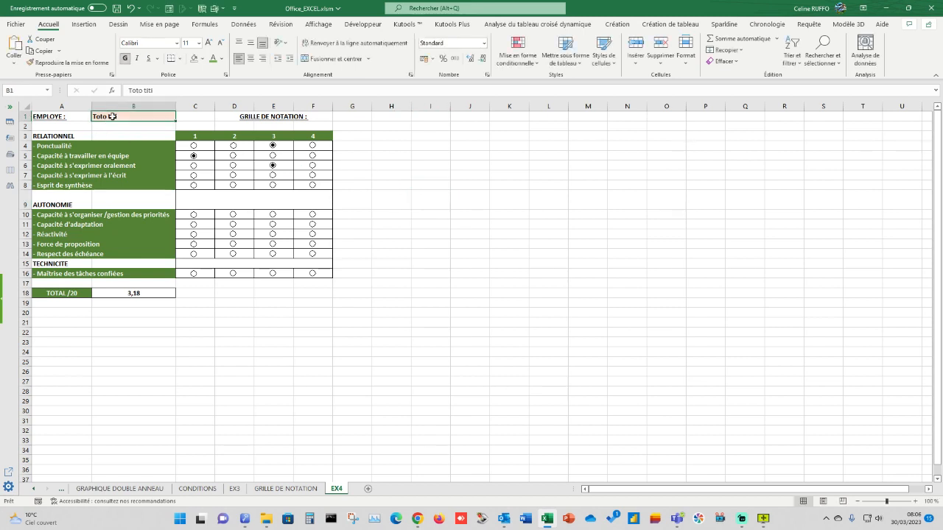
click(145, 90)
key(Delete)
text(T)
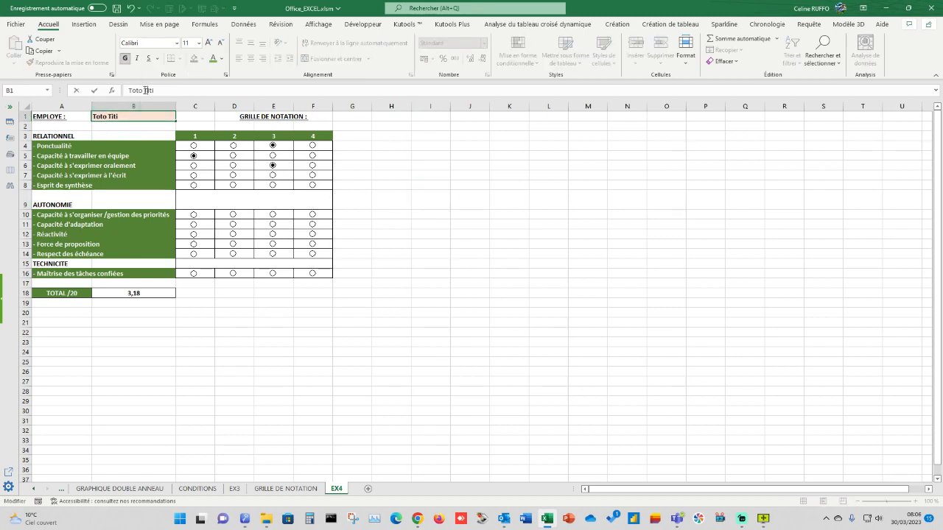
click(489, 232)
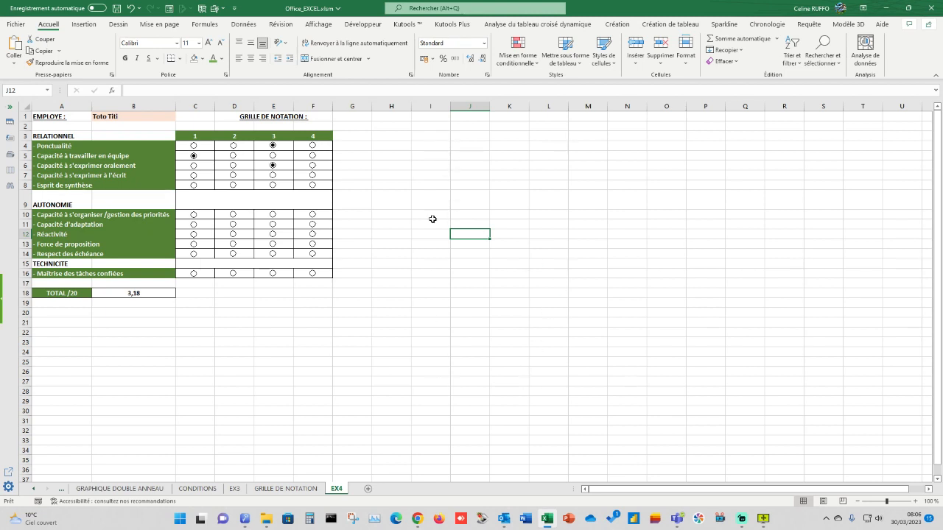
Draw an ellipse about 4.08 cm wide and 1.83 cm high beside the rating grid, across columns H and I.
click(418, 168)
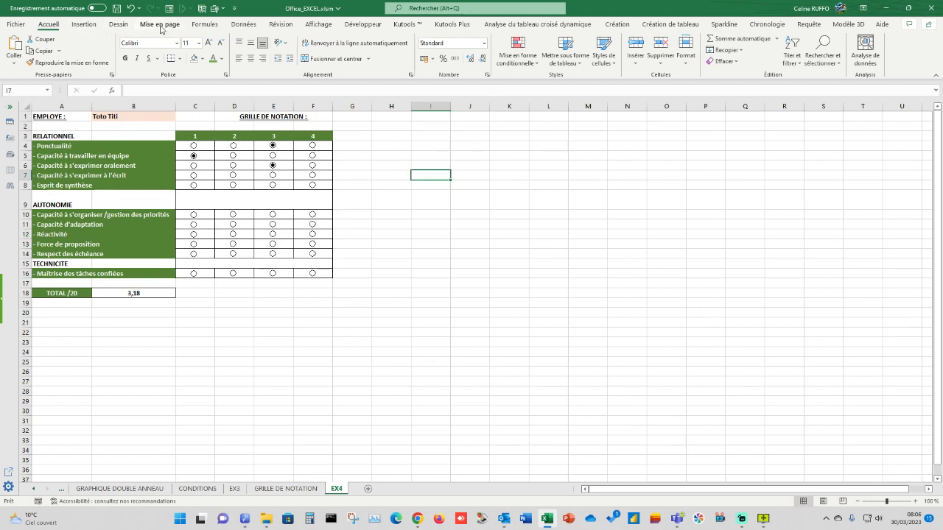
click(83, 25)
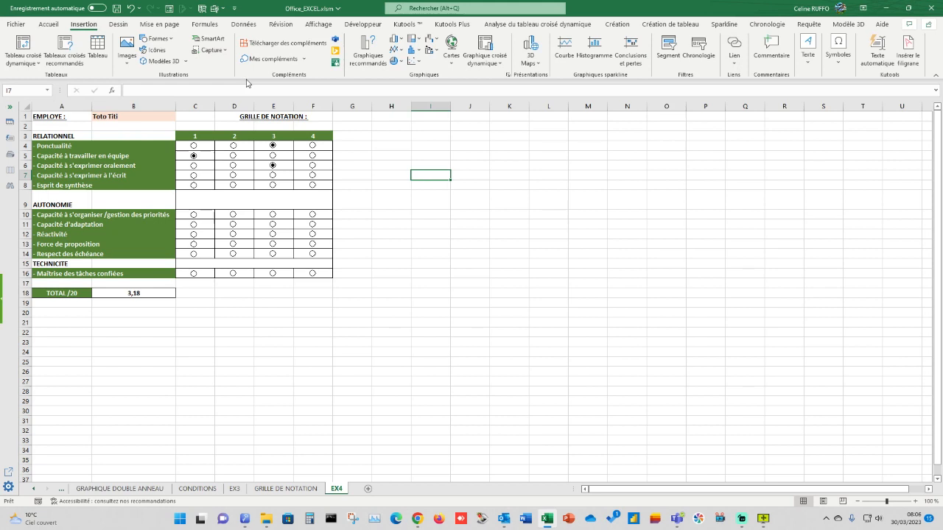
click(157, 39)
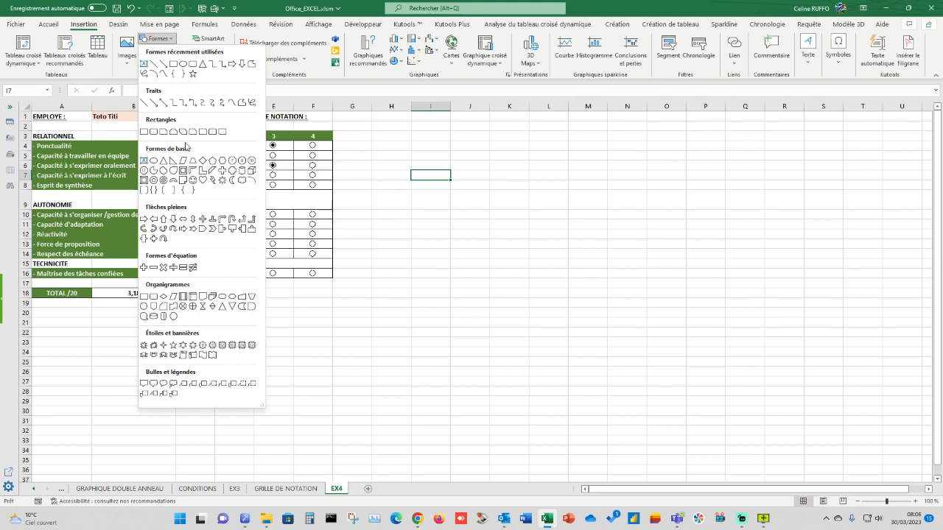
click(183, 64)
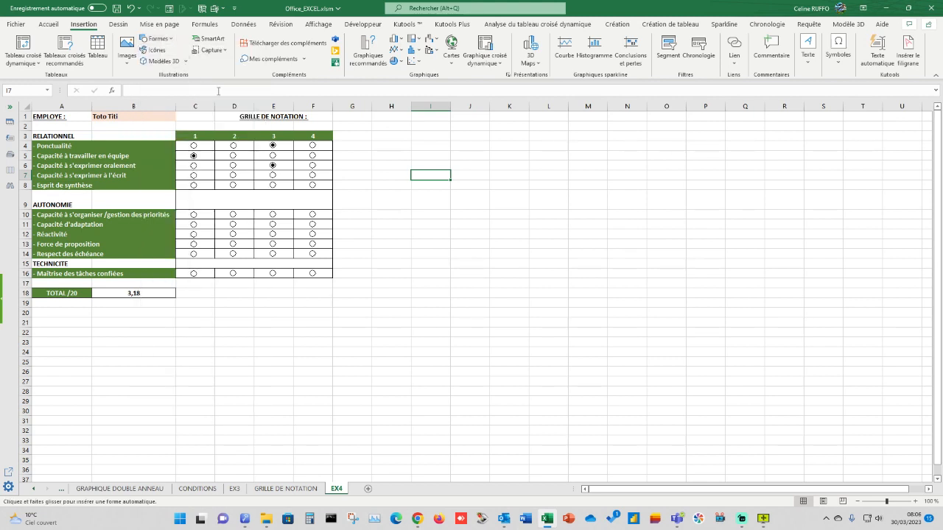
mouse_move(374, 135)
mouse_down()
mouse_move(440, 152)
mouse_move(450, 169)
mouse_up()
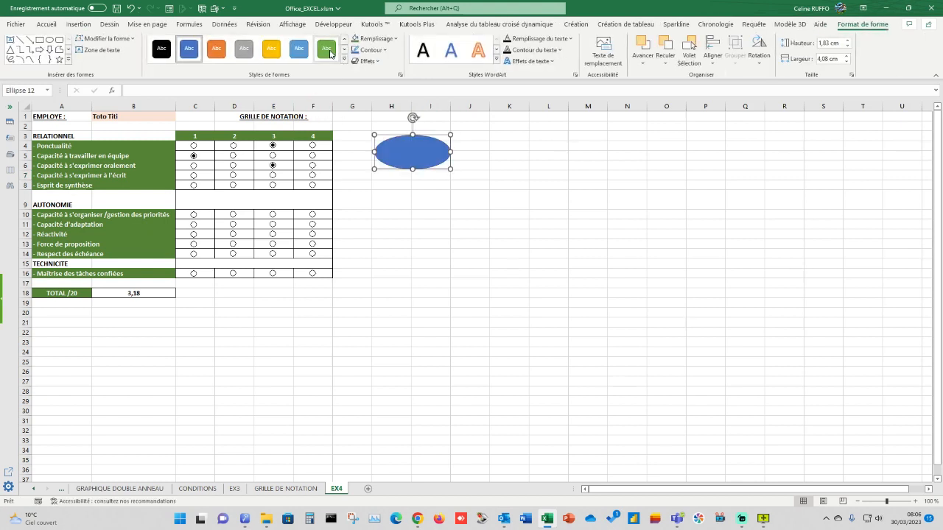
Give the ellipse a dark green outline and a dark green theme fill matching the grid headers, and shift it slightly up.
click(330, 54)
click(373, 51)
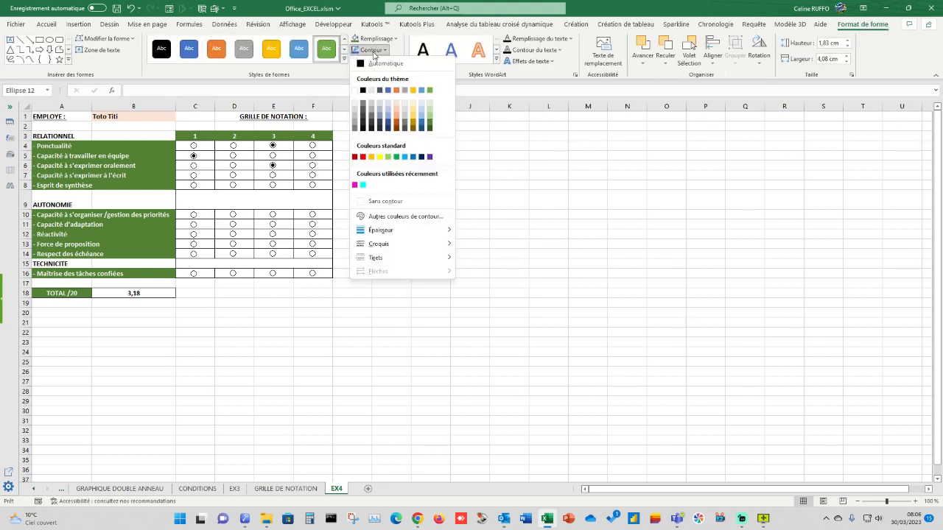
click(431, 126)
click(371, 50)
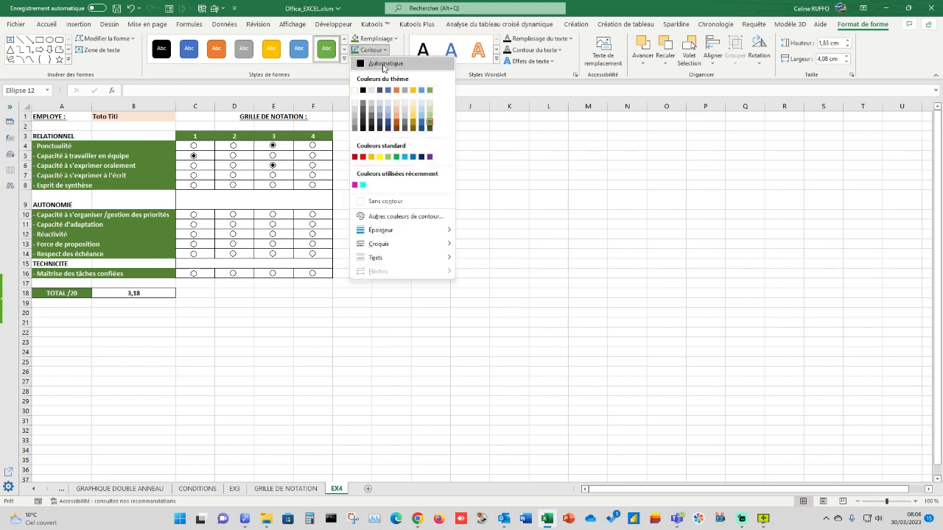
click(376, 39)
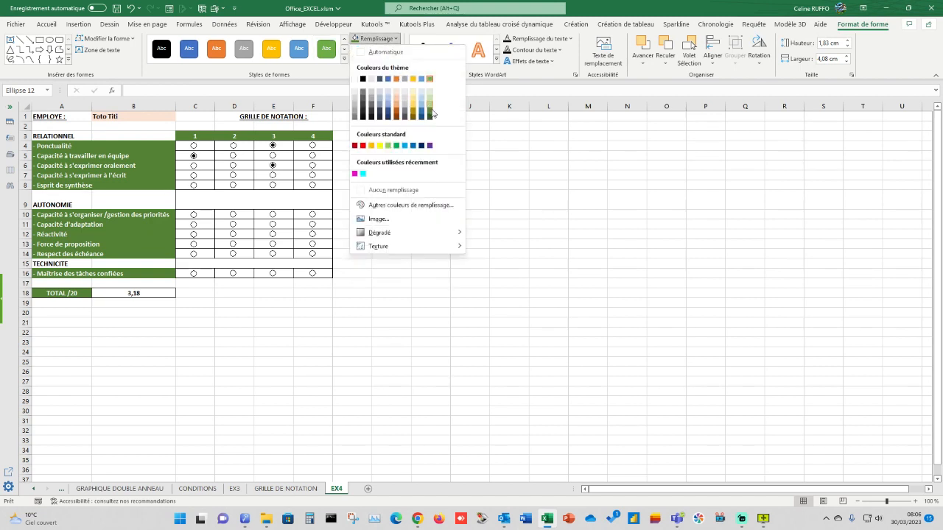
click(430, 112)
drag(414, 151, 406, 150)
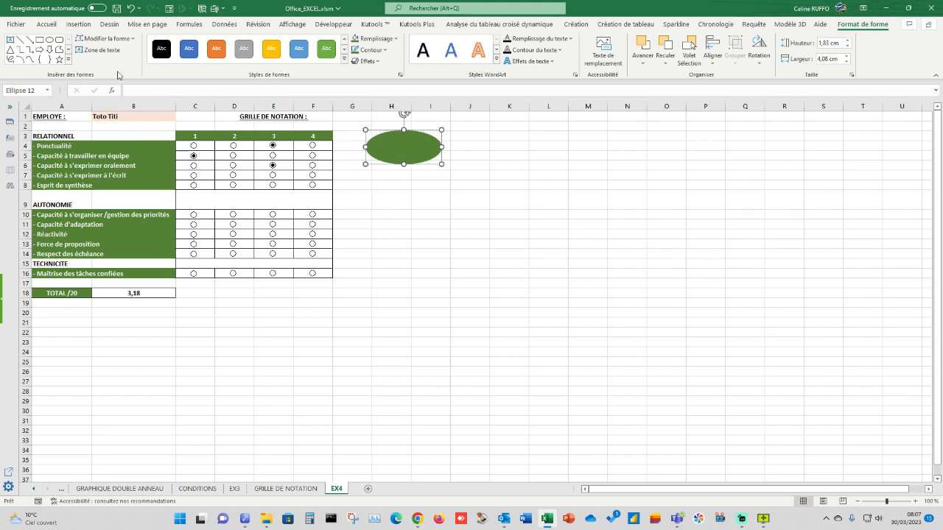
Label the green ellipse EFFACER and centre the text horizontally and vertically.
click(98, 50)
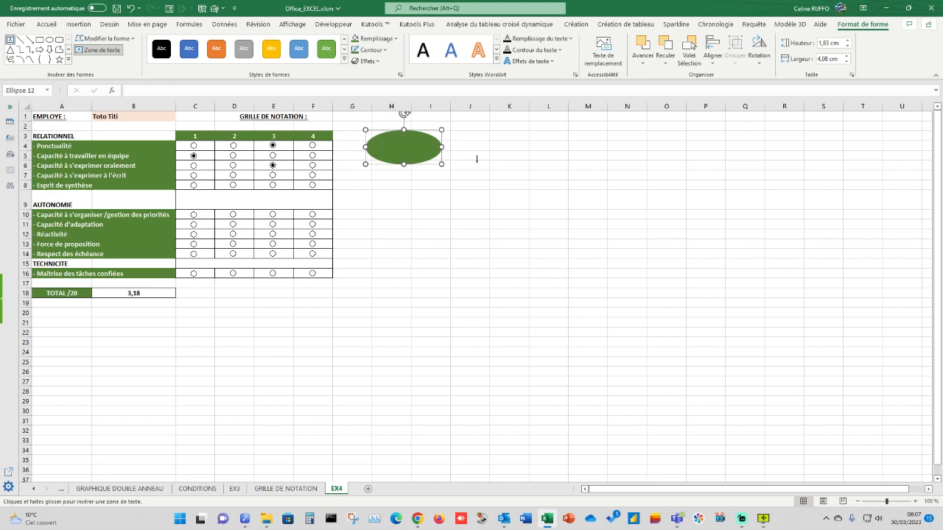
text(EFFACER)
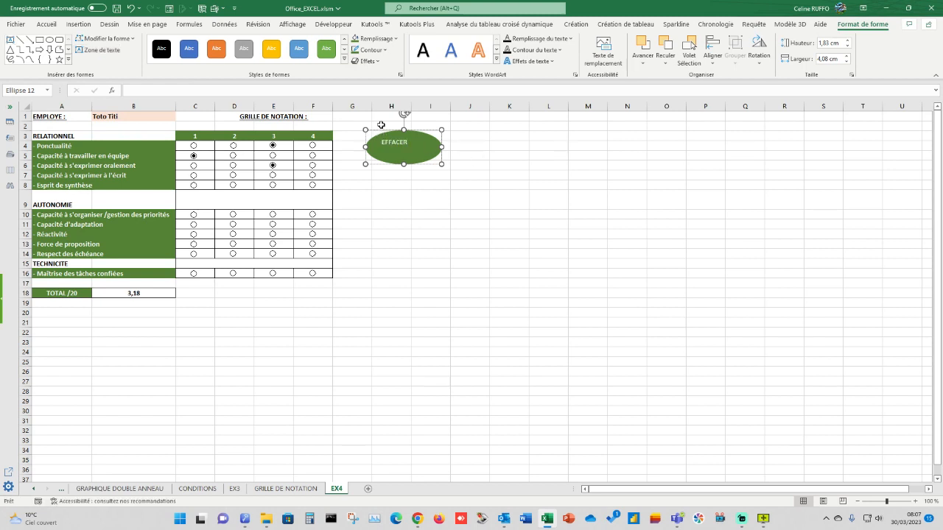
click(46, 25)
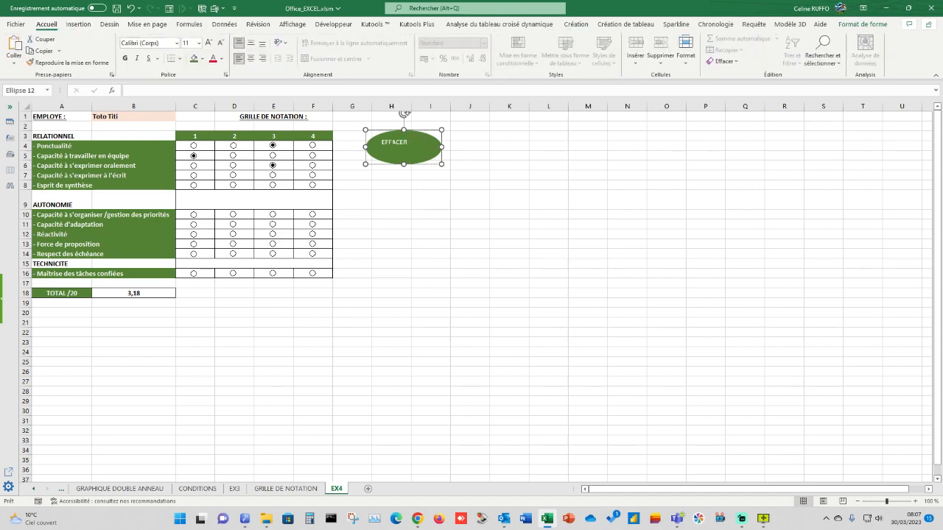
click(407, 144)
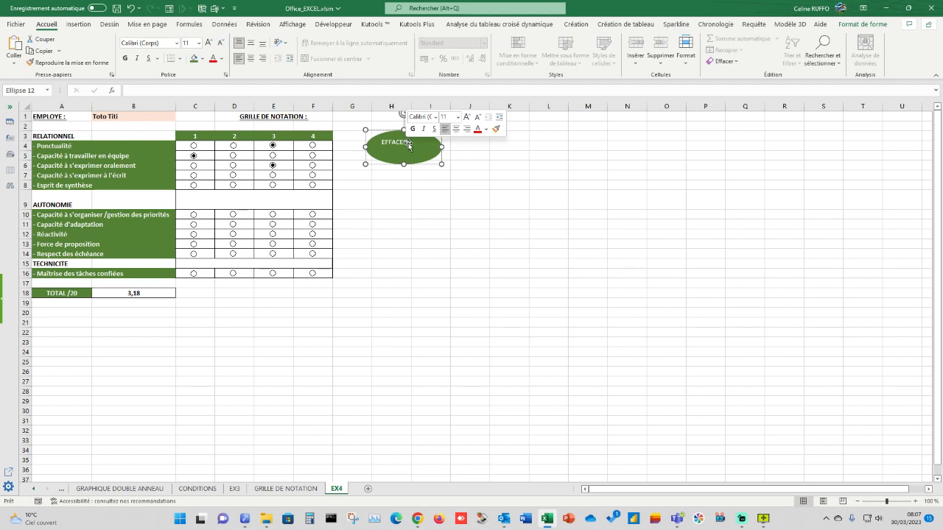
click(251, 44)
click(251, 59)
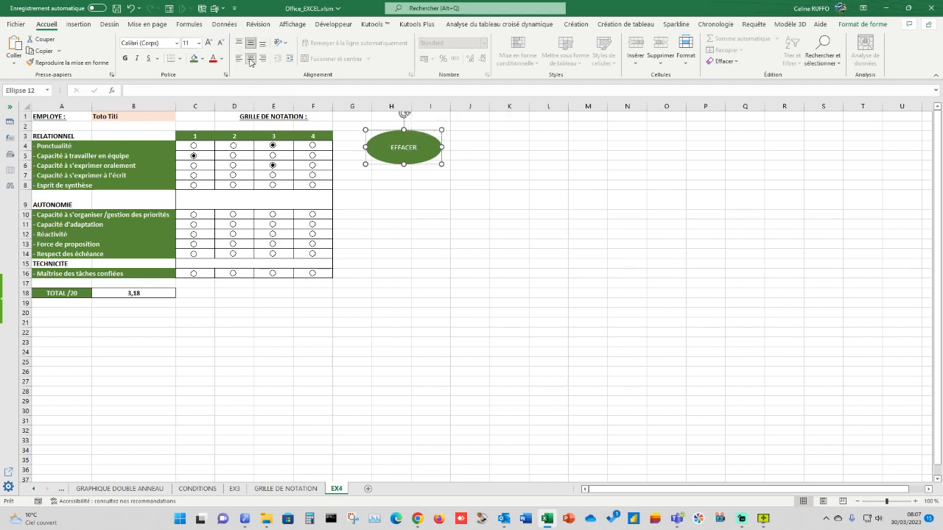
Try to make the EFFACER label bold at 20 pt.
click(125, 58)
click(199, 44)
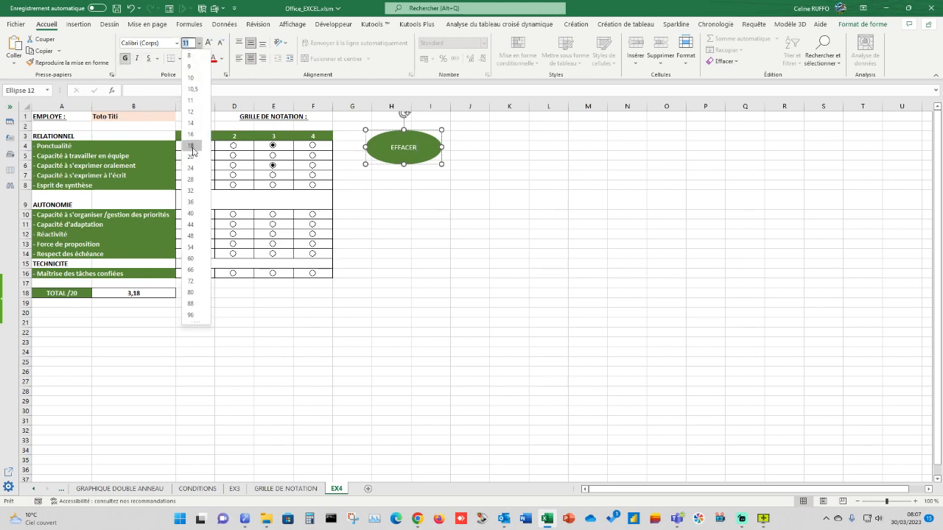
click(193, 157)
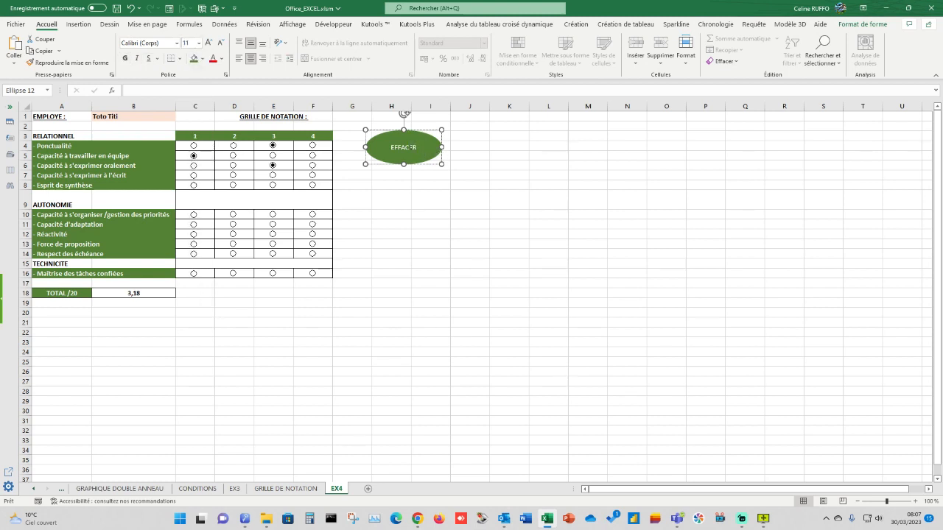
Move the ellipse slightly up and set its EFFACER text to bold, 18 pt.
mouse_move(417, 150)
mouse_down()
mouse_move(400, 149)
mouse_move(416, 144)
mouse_up()
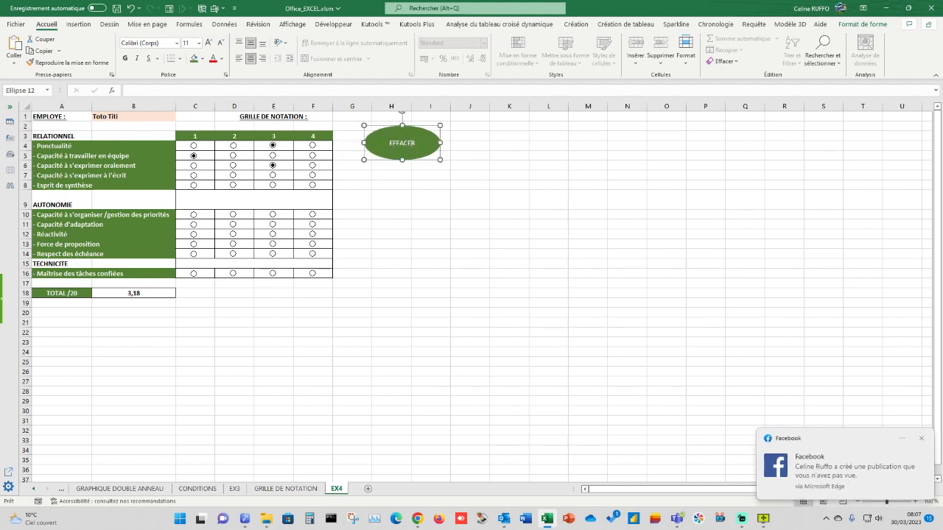
double_click(402, 143)
click(124, 58)
click(198, 43)
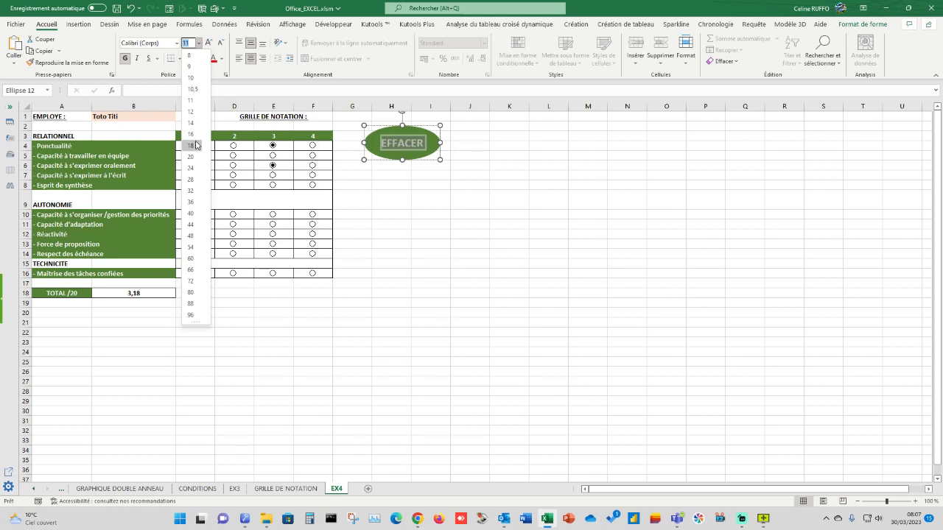
click(196, 145)
click(558, 263)
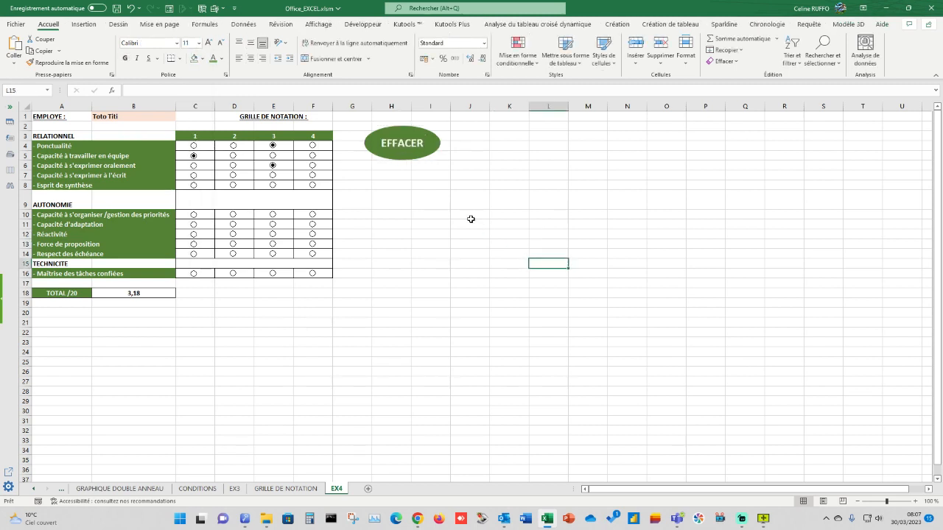
Apply an inner shadow to the EFFACER ellipse, using the upper-right offset preset.
click(402, 132)
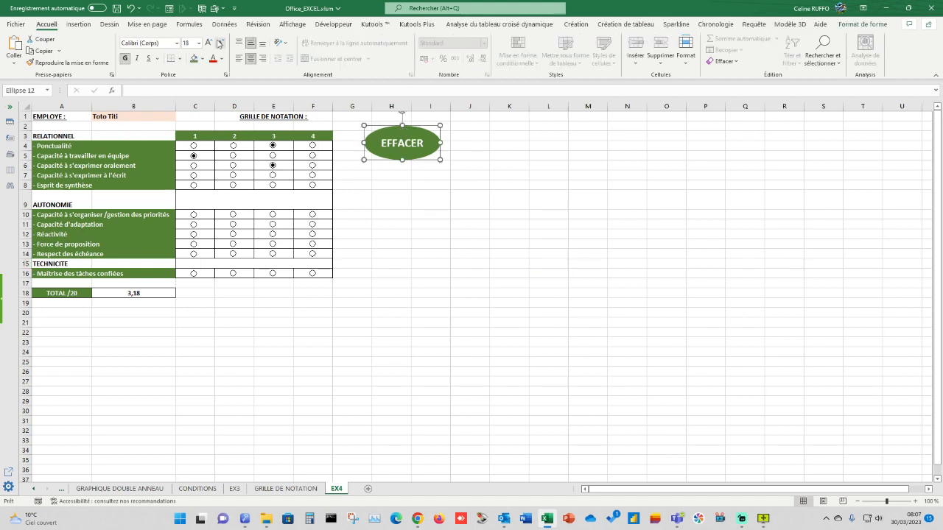
click(79, 24)
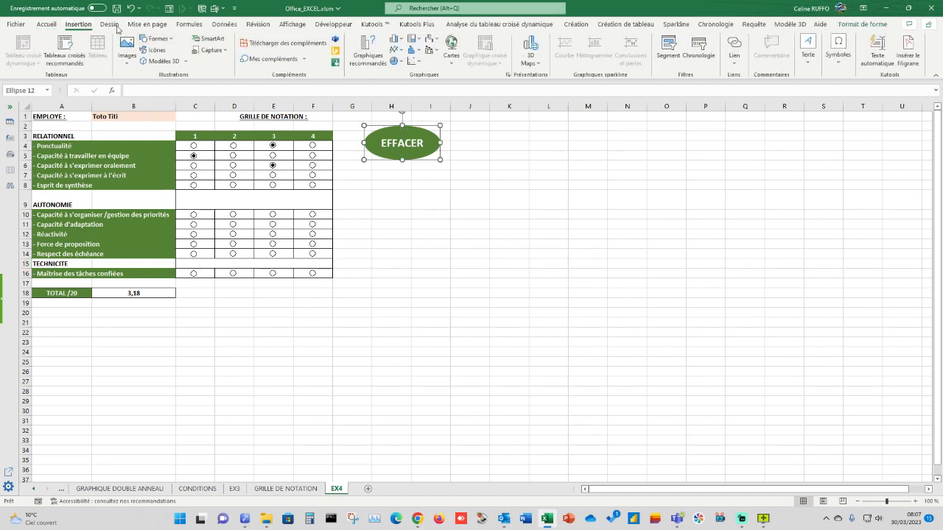
click(419, 136)
click(863, 25)
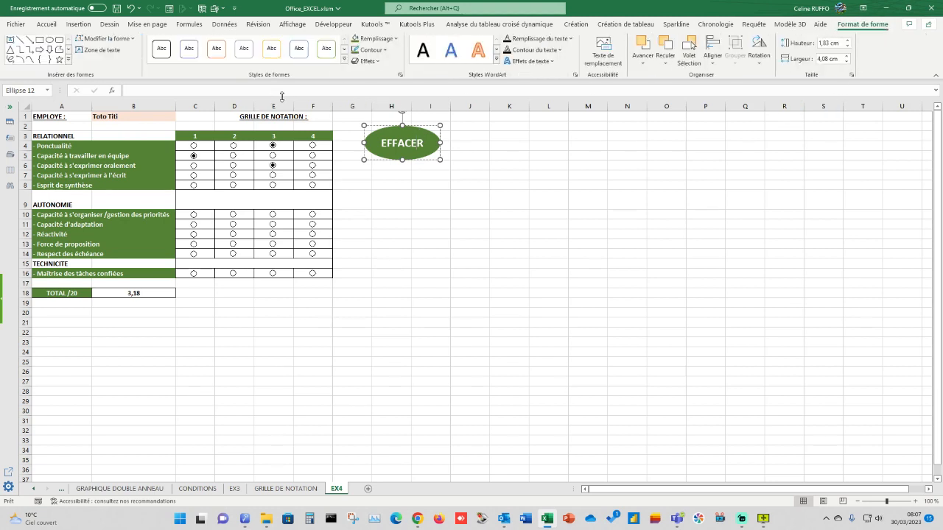
click(367, 62)
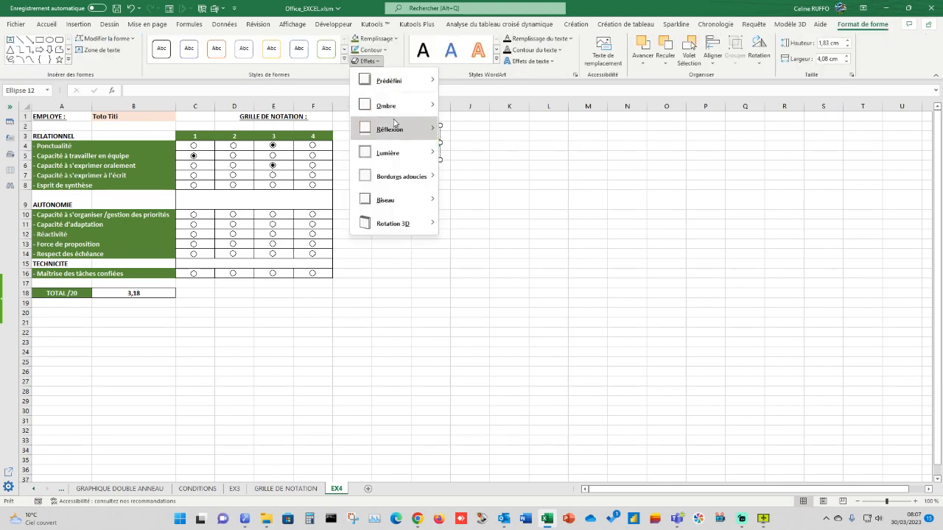
mouse_move(398, 105)
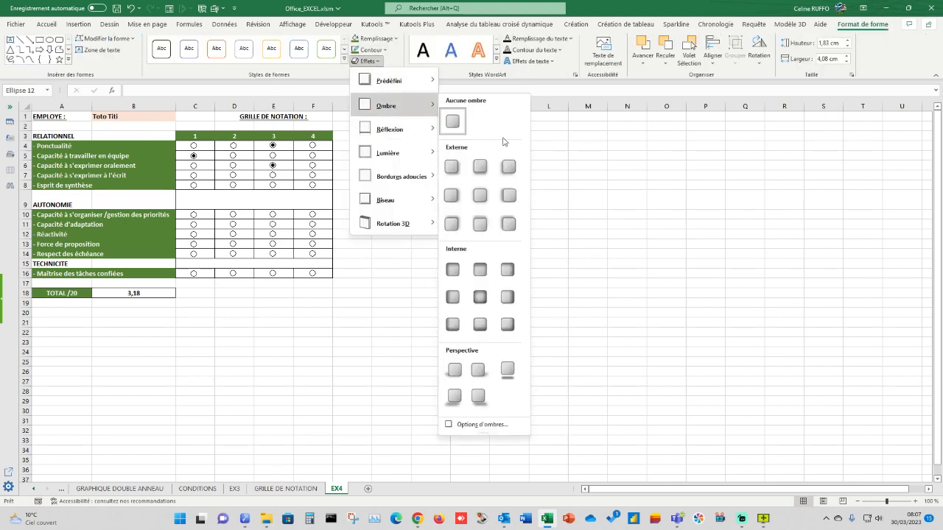
click(508, 270)
click(548, 200)
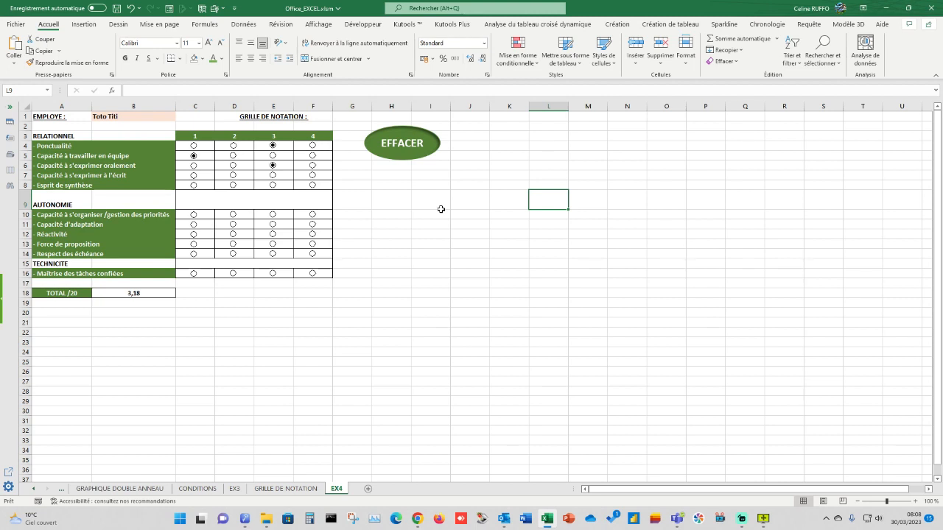
Search the stock icons for "imprimer" and insert the solid black printer icon below the EFFACER ellipse.
click(449, 199)
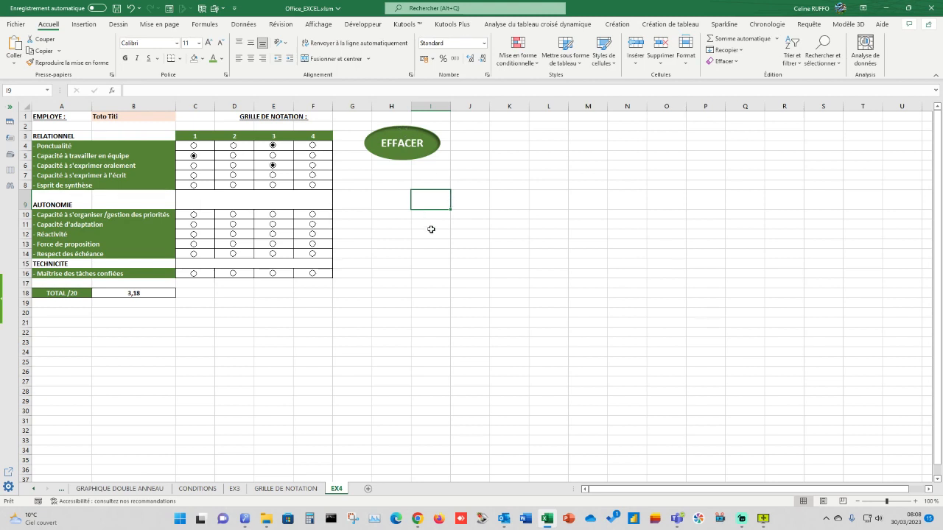
click(391, 186)
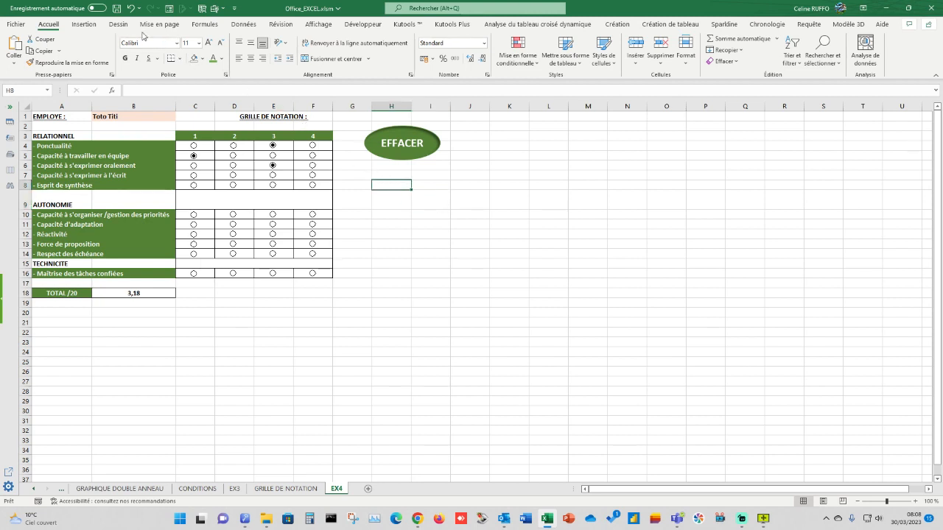
click(83, 25)
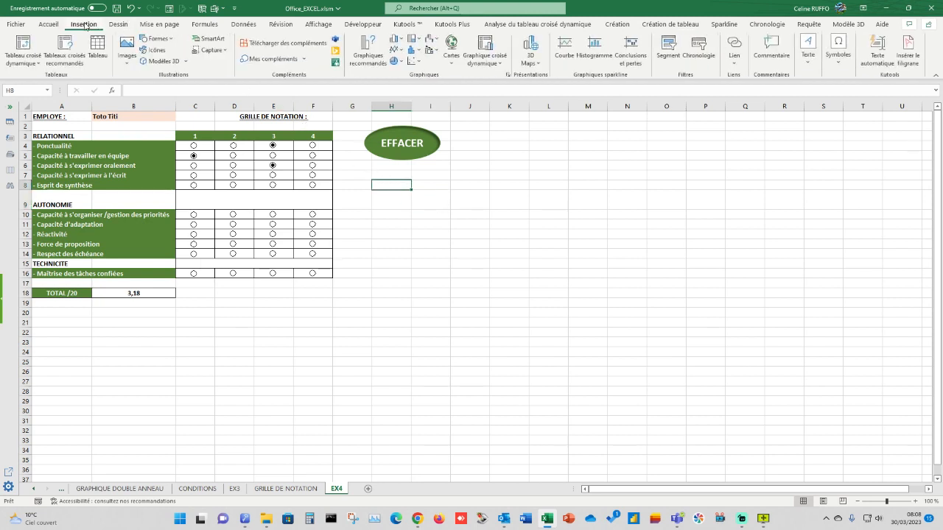
click(152, 50)
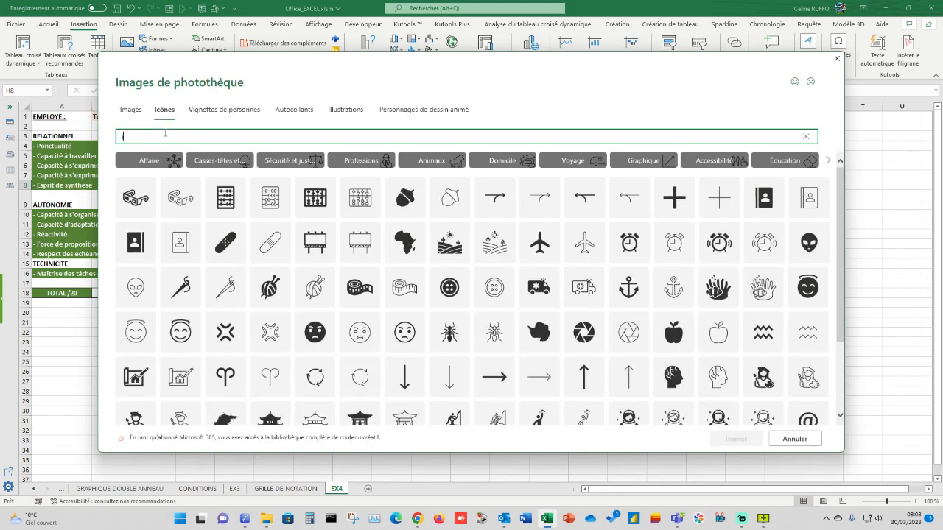
text(imprimer)
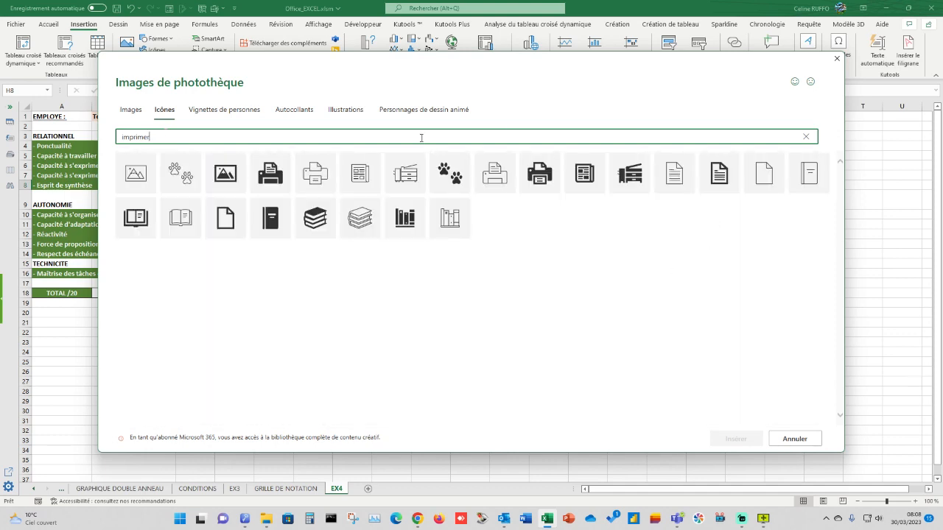
click(272, 183)
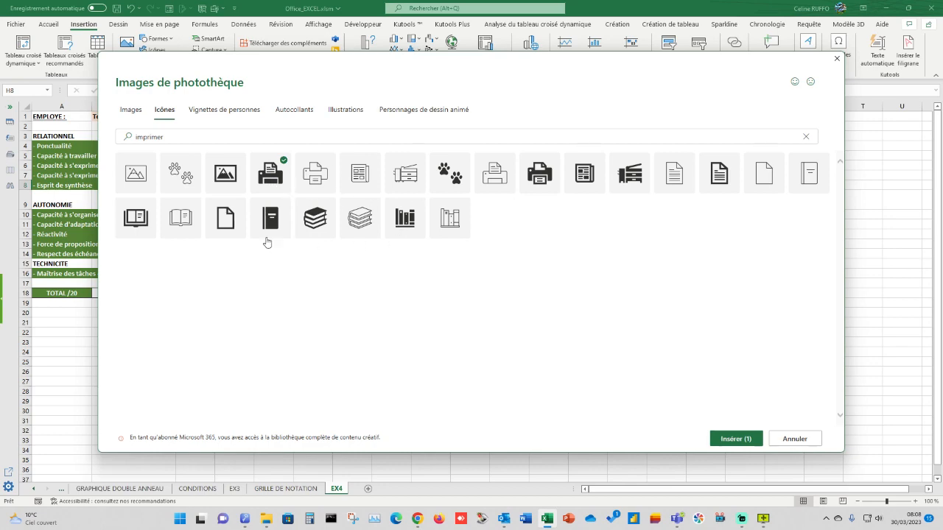
click(733, 439)
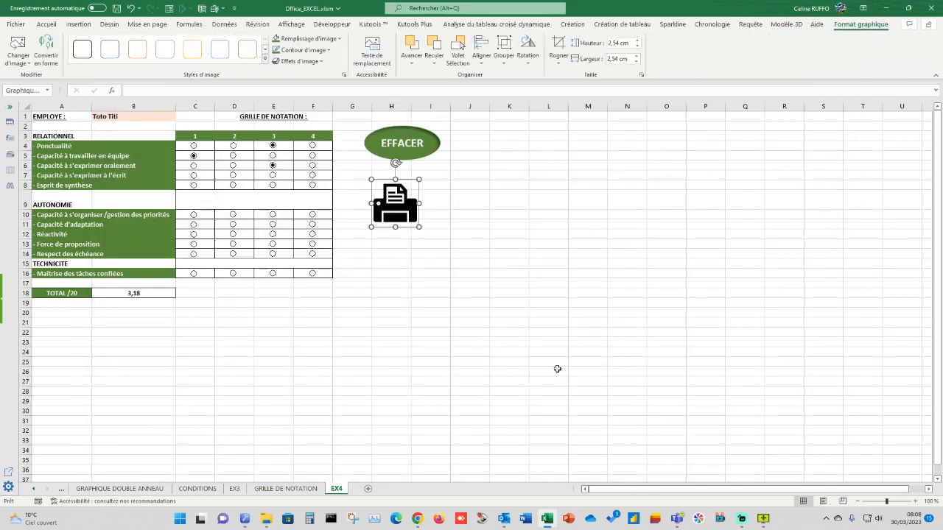
Centre the printer icon under the EFFACER ellipse and fill it with the dark green theme colour.
drag(394, 213, 402, 212)
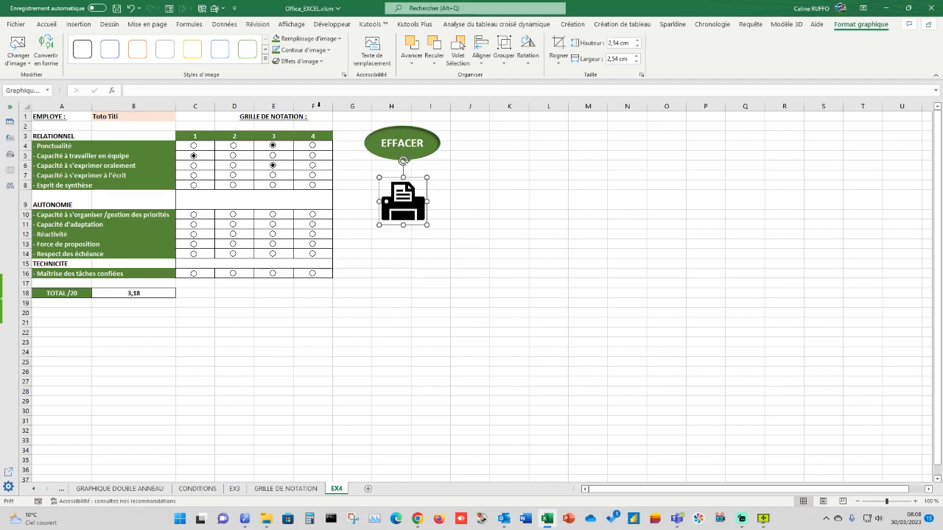
click(305, 39)
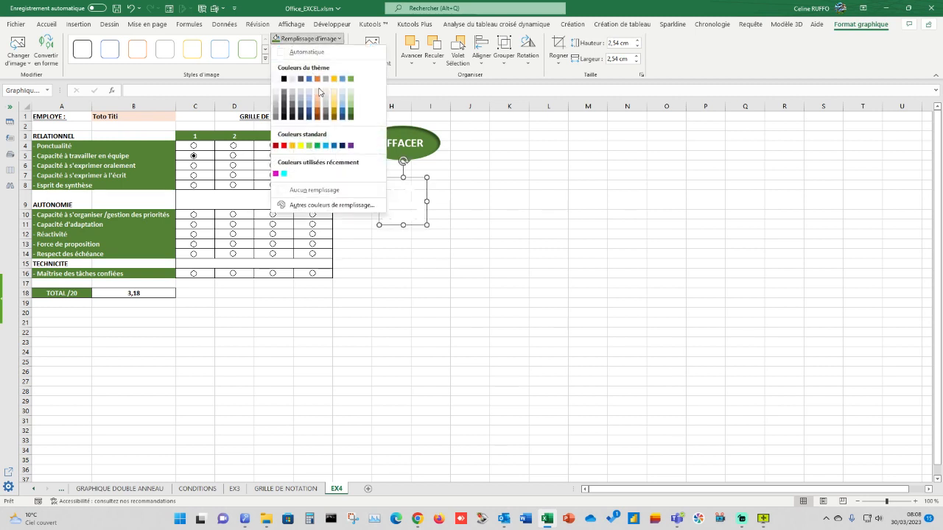
click(352, 110)
click(547, 252)
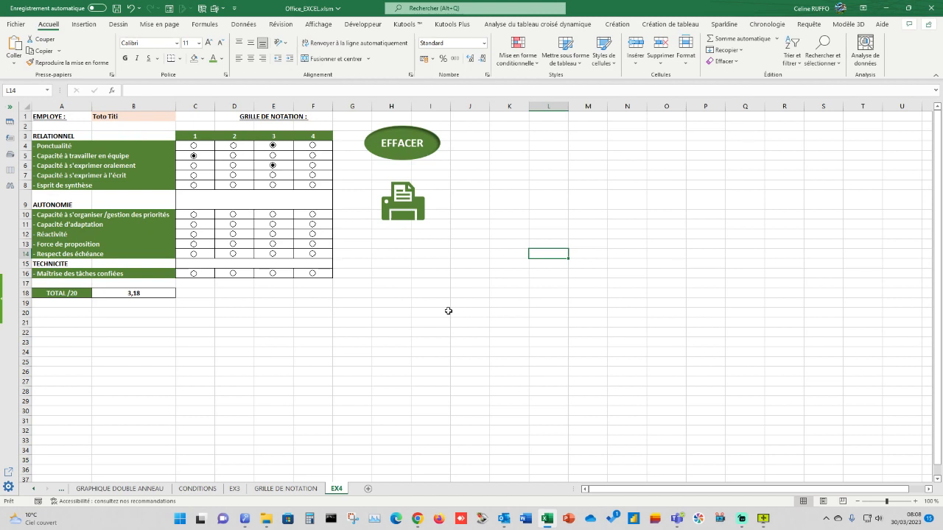
Shift the EFFACER ellipse and the printer icon slightly to the right, away from the rating grid.
drag(395, 133, 407, 133)
drag(408, 203, 418, 204)
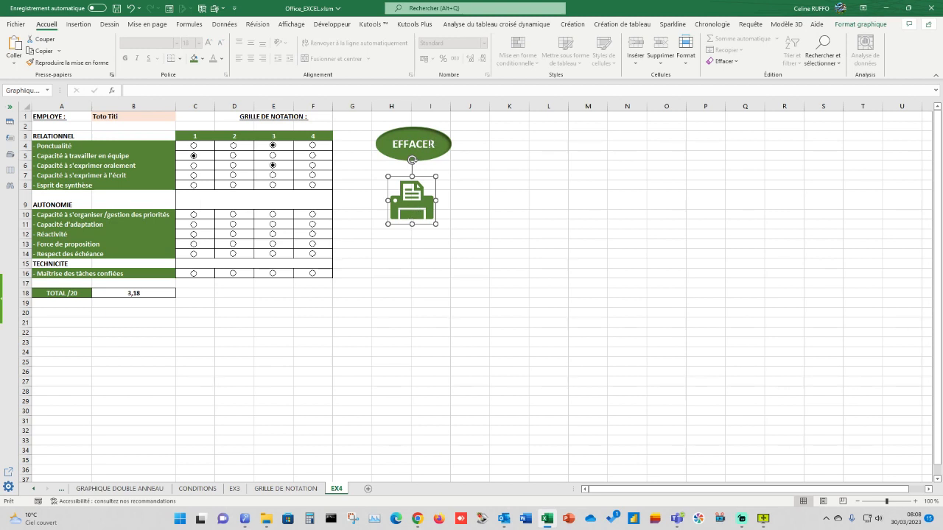
click(451, 155)
click(413, 145)
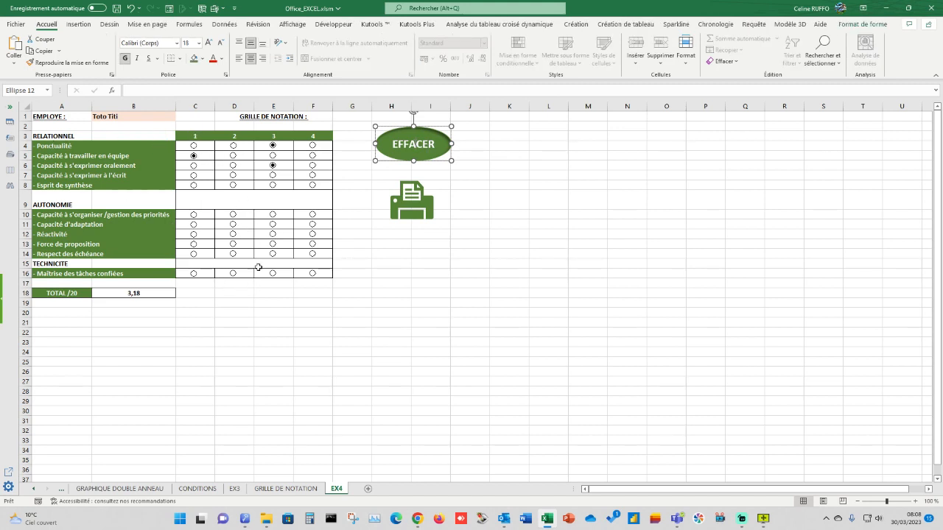
Clear the linked cells G4:G16 to reset all the option buttons.
click(354, 145)
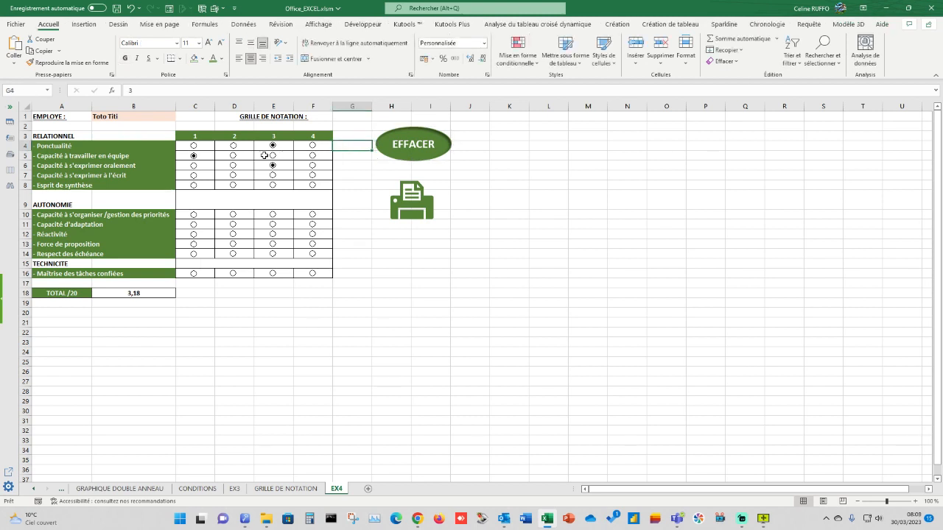
drag(351, 147, 356, 275)
key(Delete)
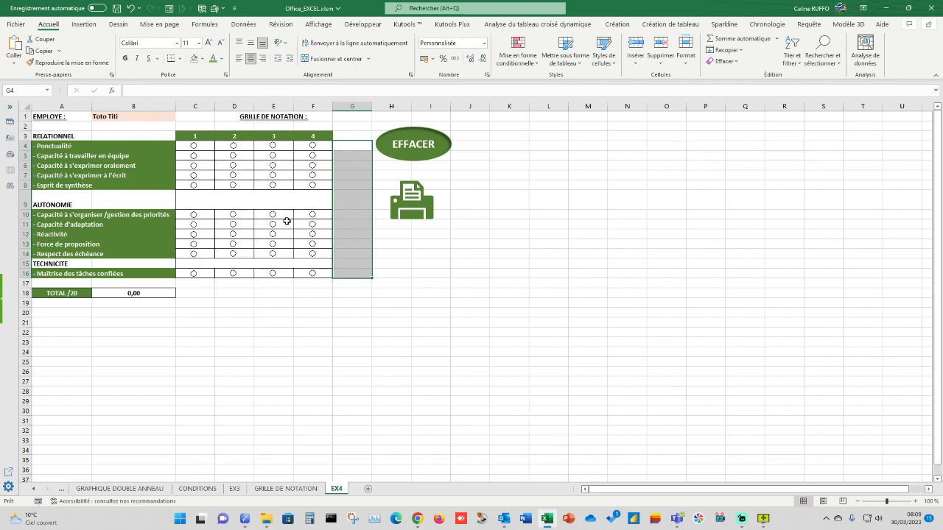
Rate teamwork and oral expression 3 as a trial, and clear the linked cells G4:G16 again.
click(272, 155)
click(272, 165)
click(285, 185)
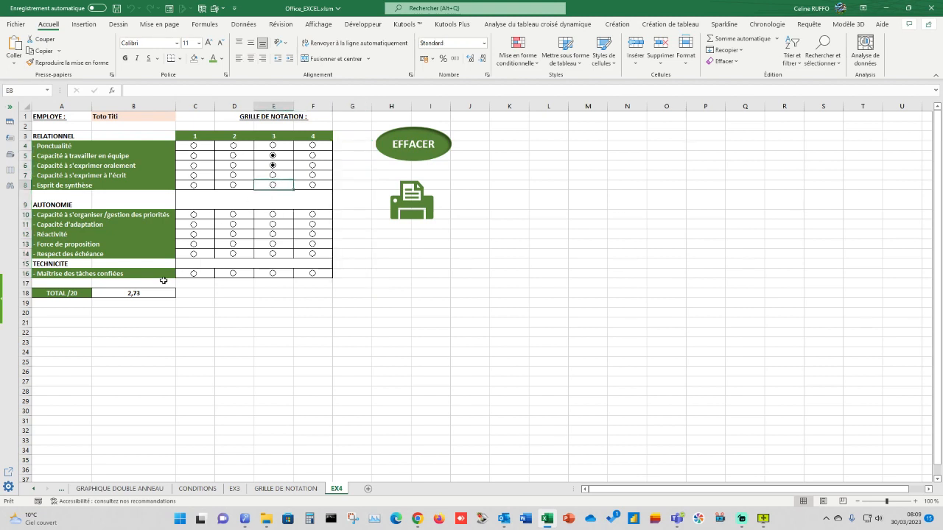
drag(345, 145, 347, 274)
key(Delete)
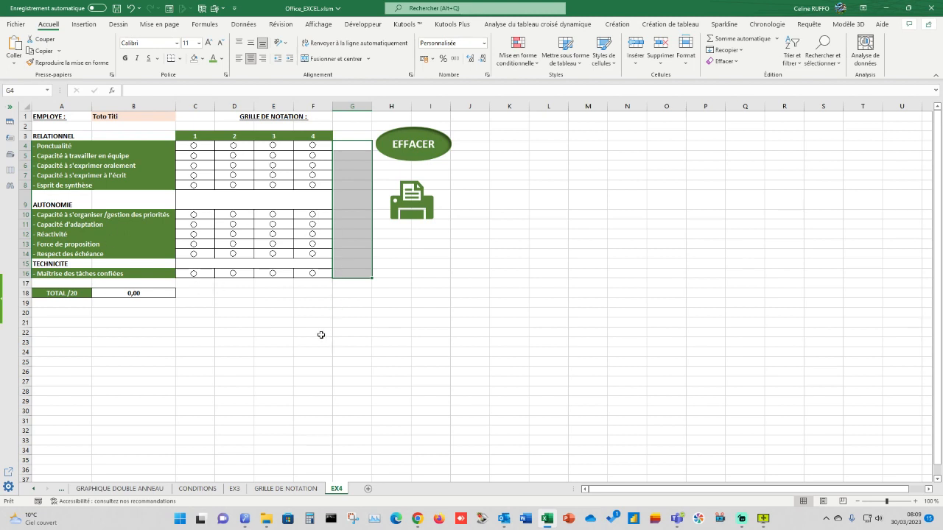
Rate the teamwork, oral and written expression criteria 4, Force de proposition 2, and every other criterion except Réactivité 3.
click(273, 145)
click(312, 155)
click(312, 165)
click(313, 176)
click(272, 185)
click(273, 224)
click(273, 214)
click(272, 244)
click(233, 244)
click(273, 274)
click(272, 253)
Check the existing macros and start recording a new macro named effacerGrille, stored in this workbook.
click(365, 25)
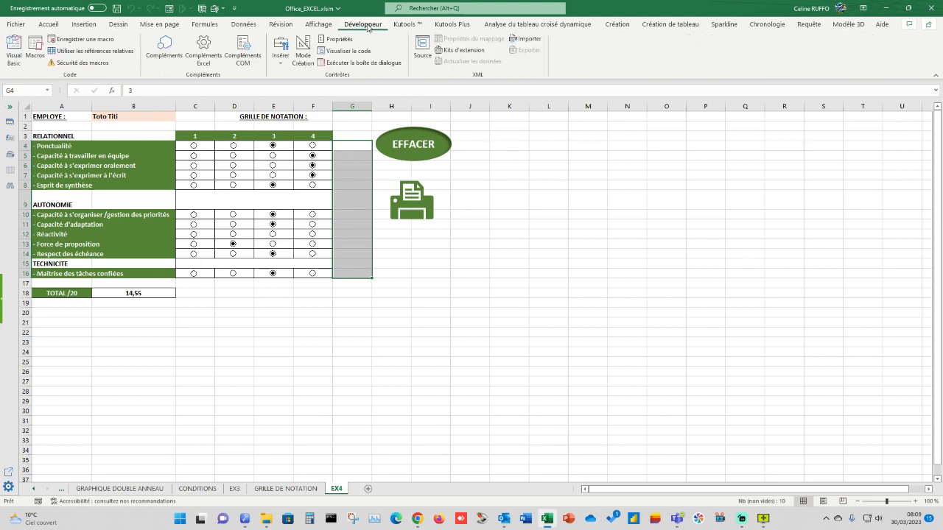
click(35, 53)
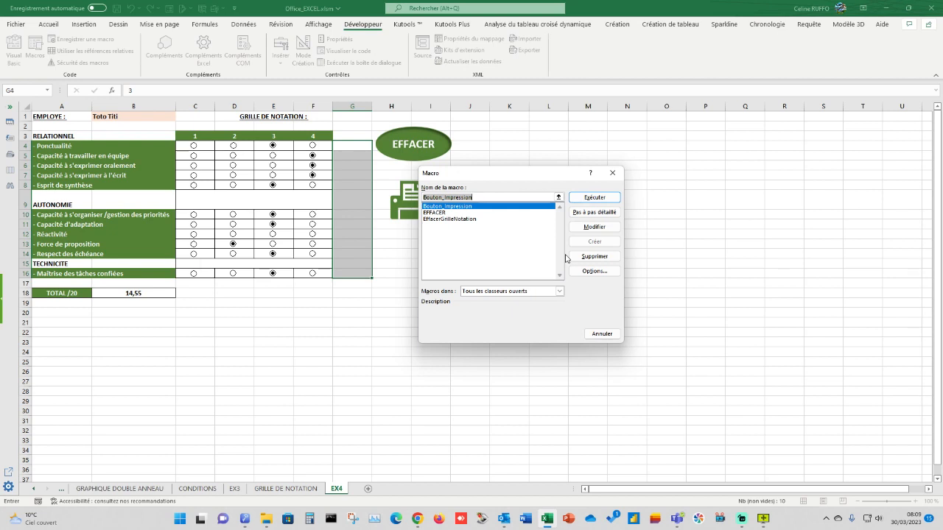
click(602, 334)
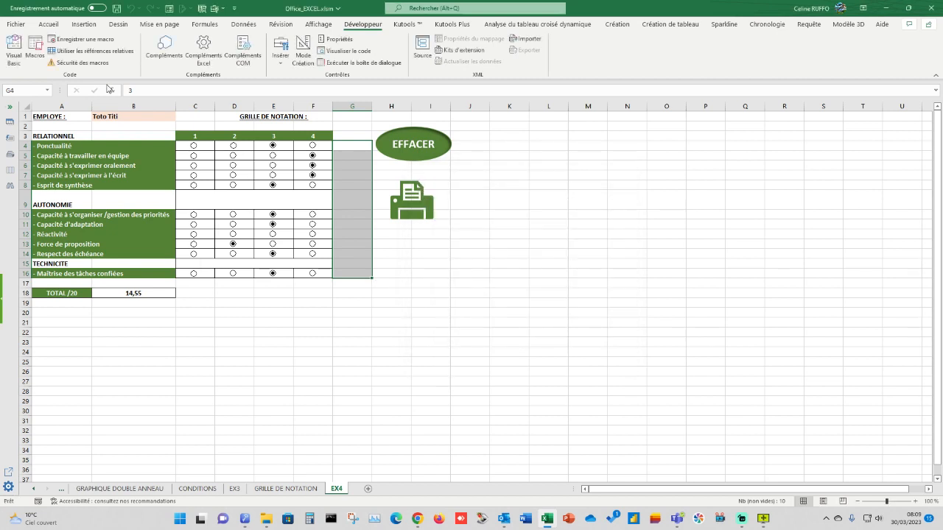
click(80, 39)
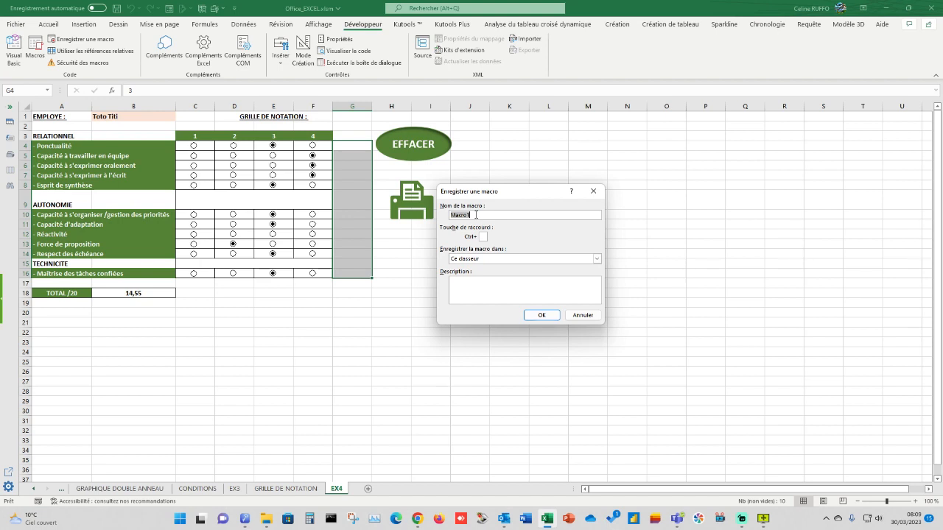
text(effacerGrille)
click(541, 317)
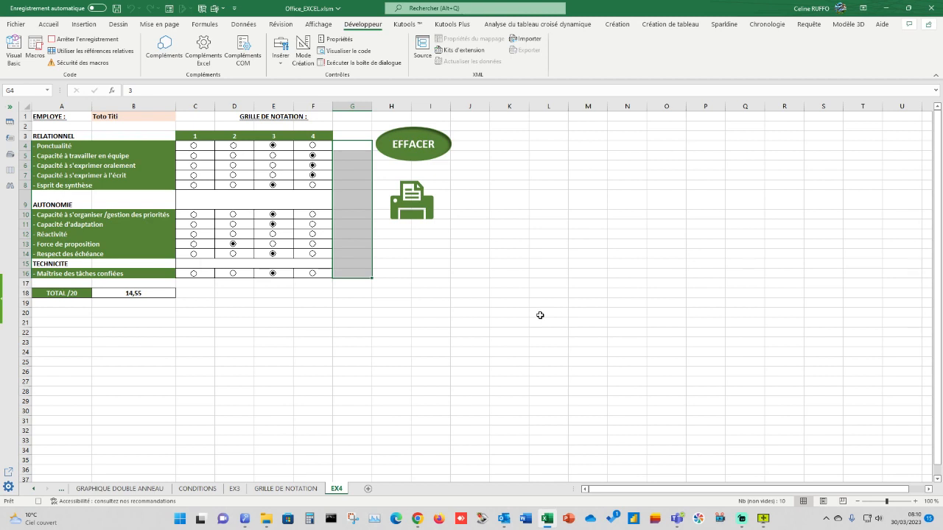
Record clearing the employee name in B1 and the linked cells G4:G16, reselect B1, and stop the macro recording.
click(115, 116)
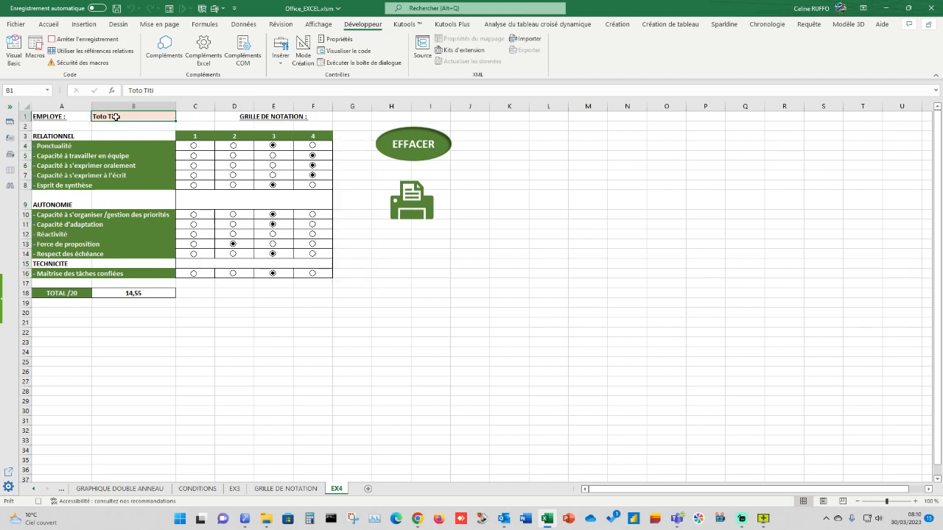
key(Delete)
drag(352, 145, 365, 278)
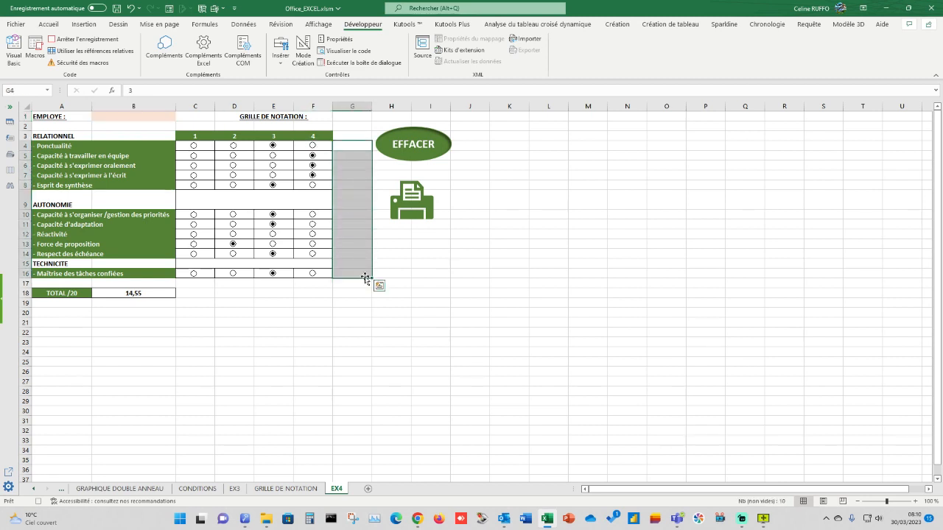
key(Delete)
click(109, 115)
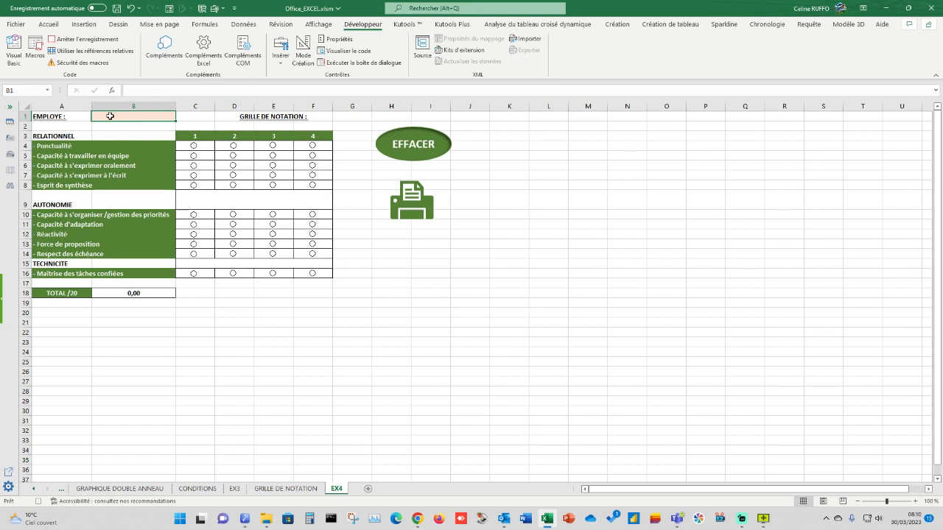
click(71, 40)
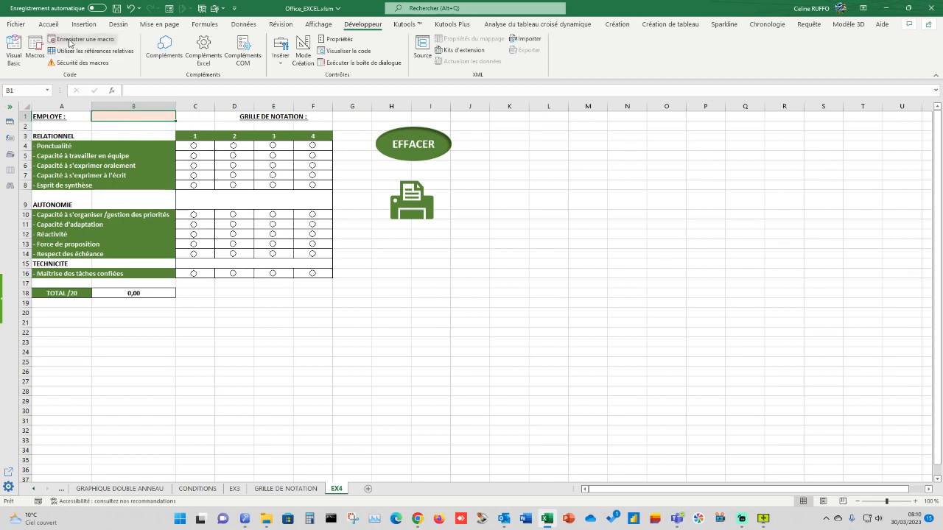
Check the macro list for effacerGrille and assign that macro to the EFFACER ellipse.
click(35, 59)
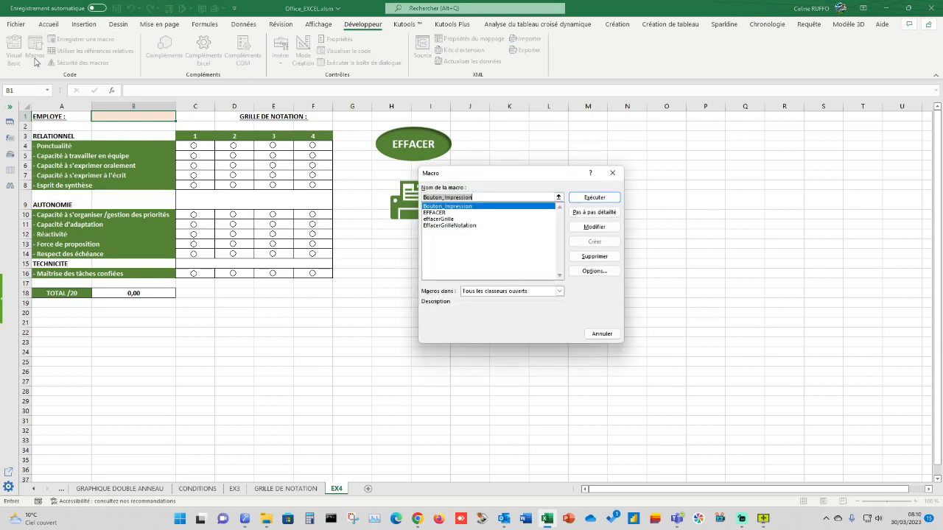
click(445, 219)
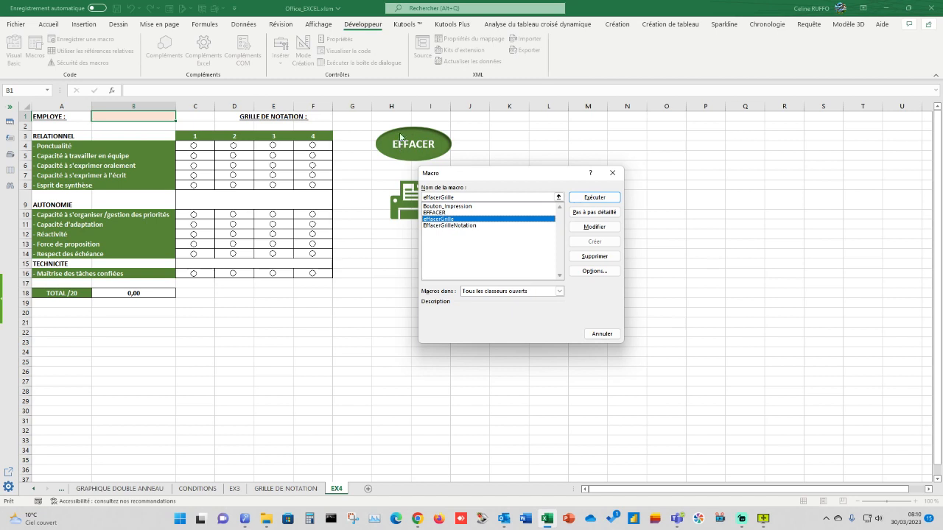
click(604, 335)
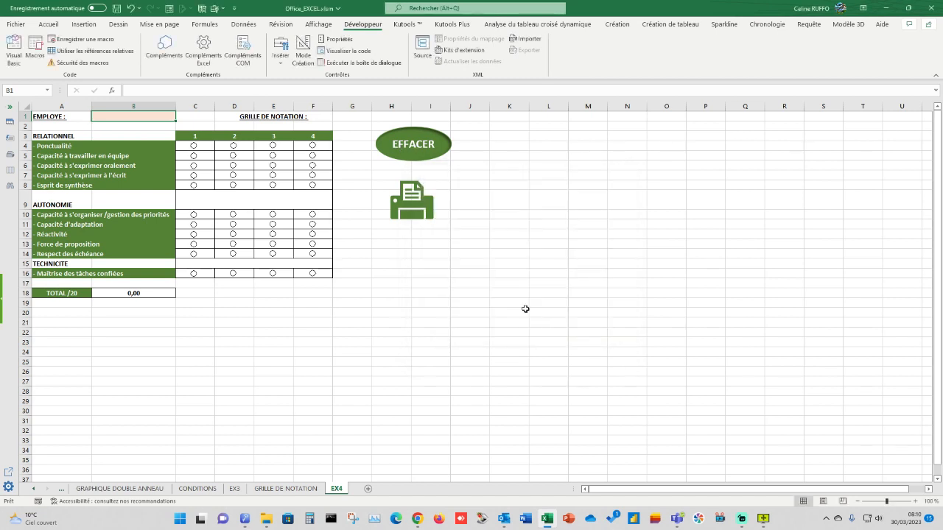
ctrl+click(420, 137)
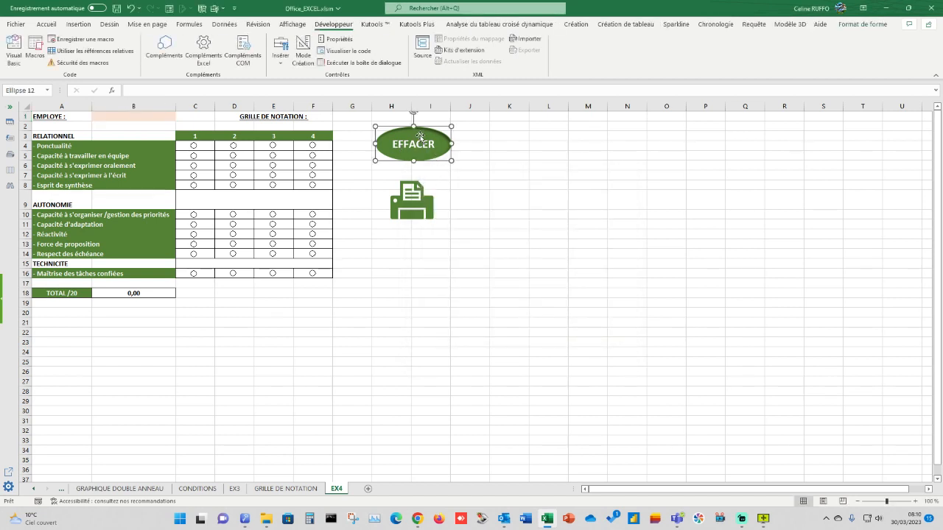
right_click(421, 137)
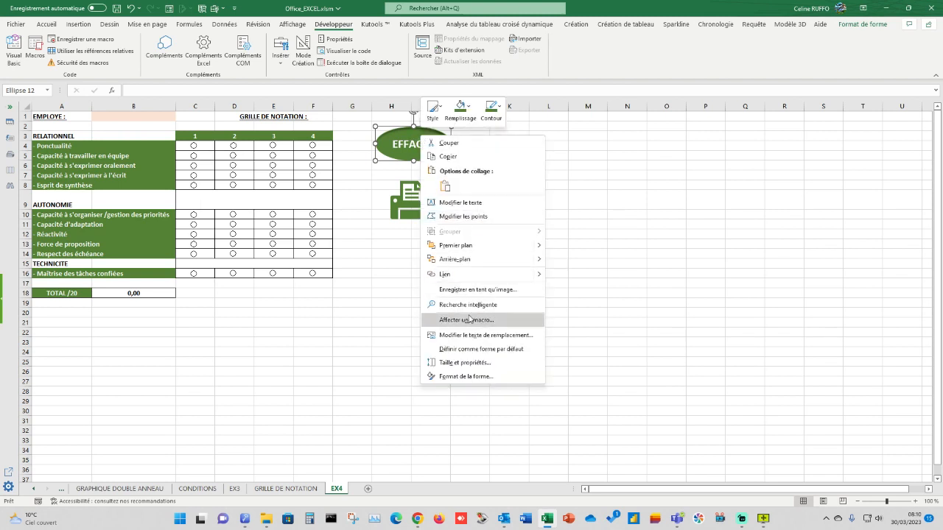
click(466, 322)
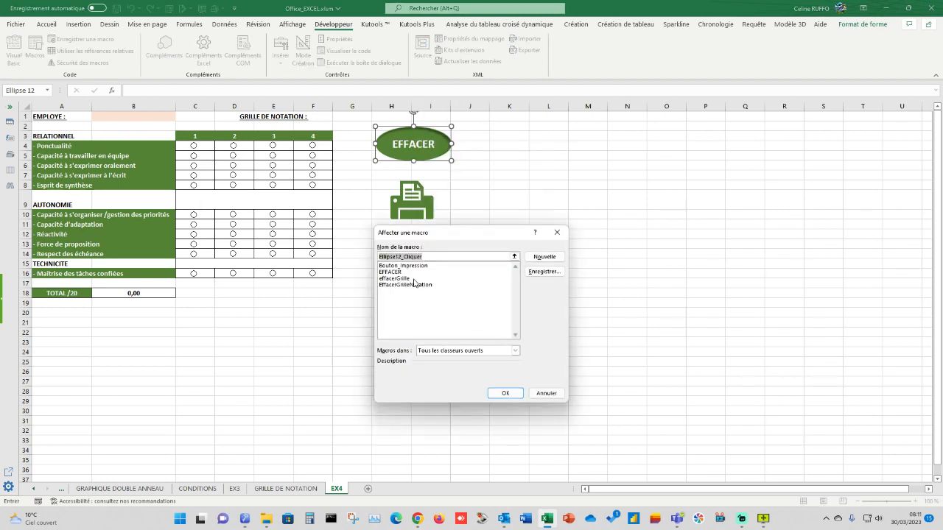
click(398, 279)
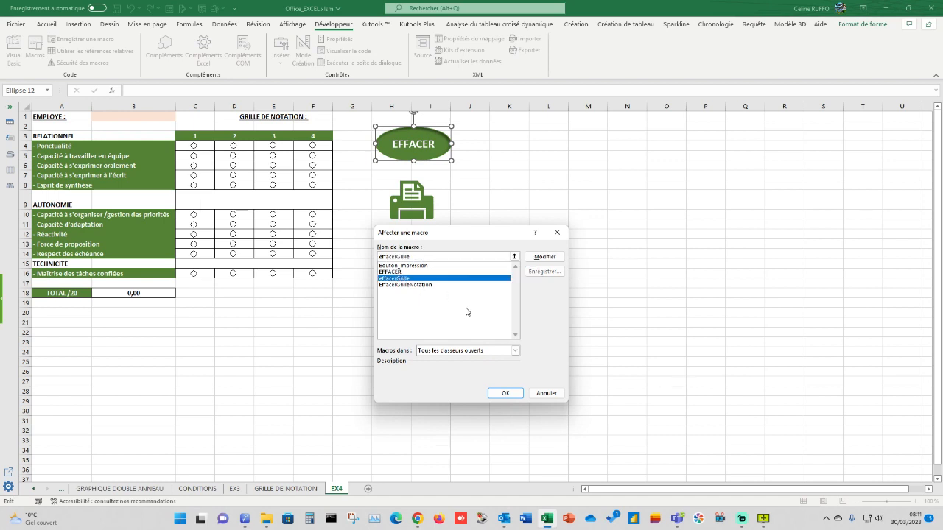
click(505, 393)
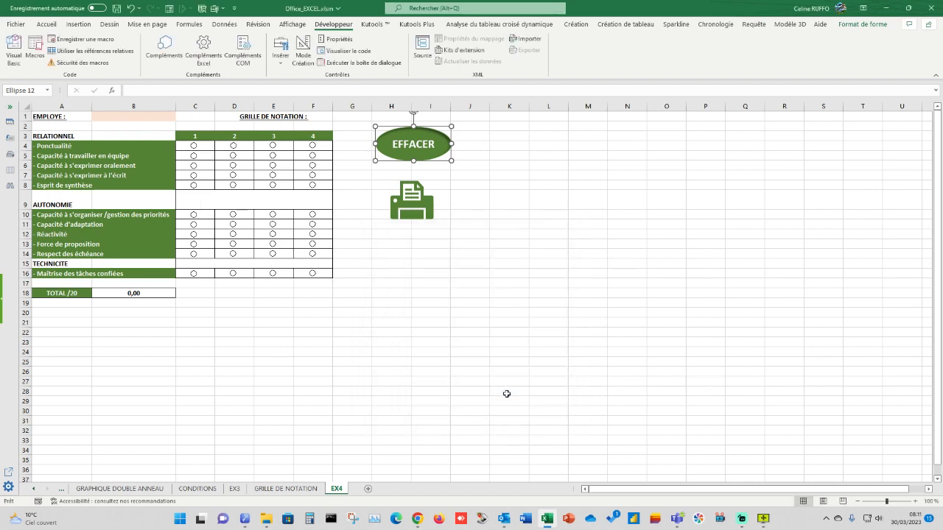
click(430, 263)
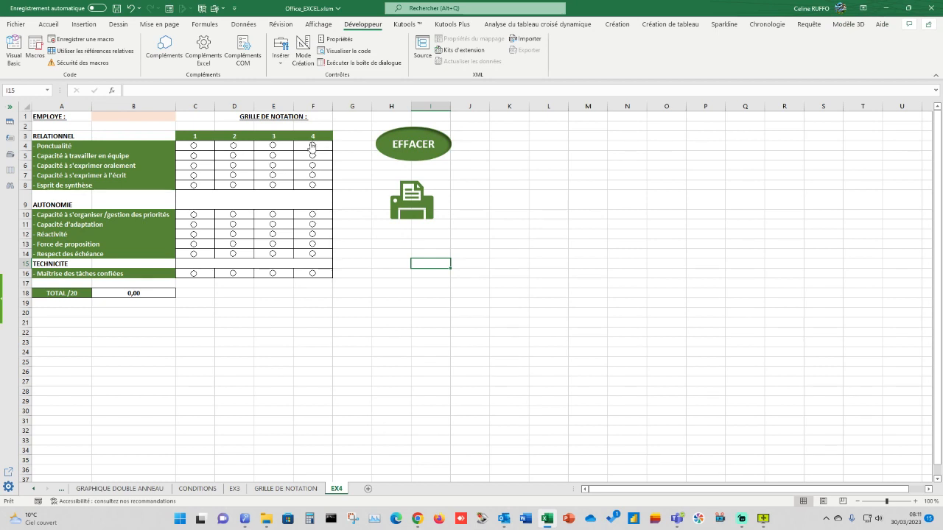
Enter the employee's name in B1, rate every criterion 4, and test the EFFACER button on the filled grid.
click(126, 116)
text(Toto Titi)
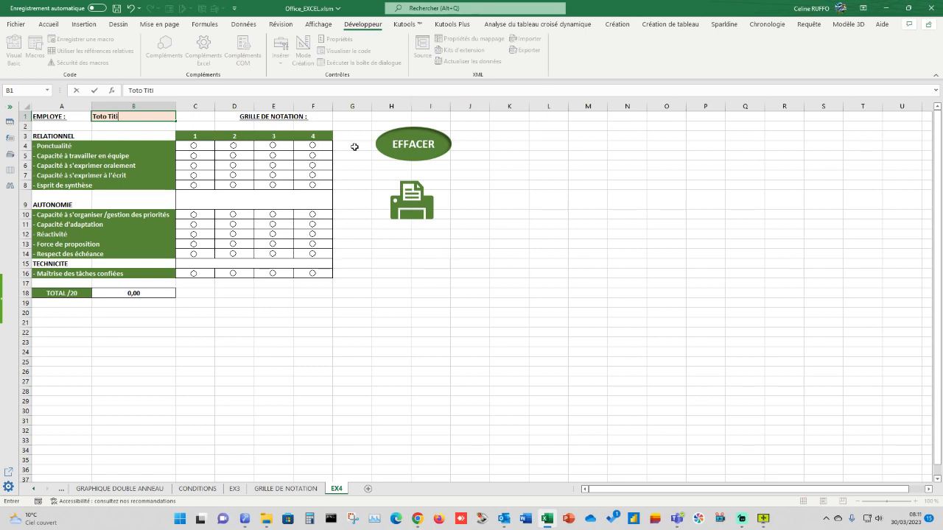
click(313, 145)
click(312, 155)
click(313, 166)
click(313, 175)
click(312, 185)
click(312, 215)
click(312, 224)
click(313, 234)
click(313, 244)
click(313, 253)
click(312, 274)
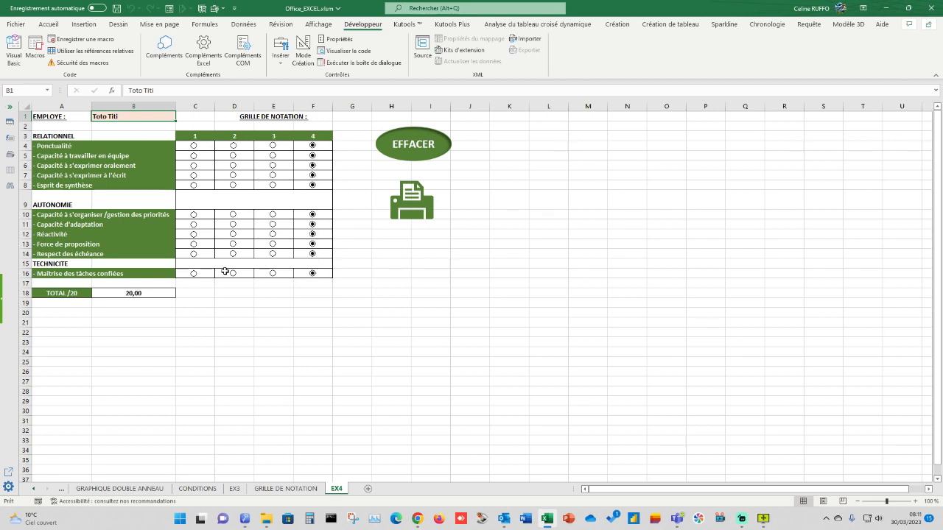
click(414, 146)
Review the VBA code of the effacerGrille macro, close the editor, and inspect the TOTAL /20 formula in B18.
click(34, 55)
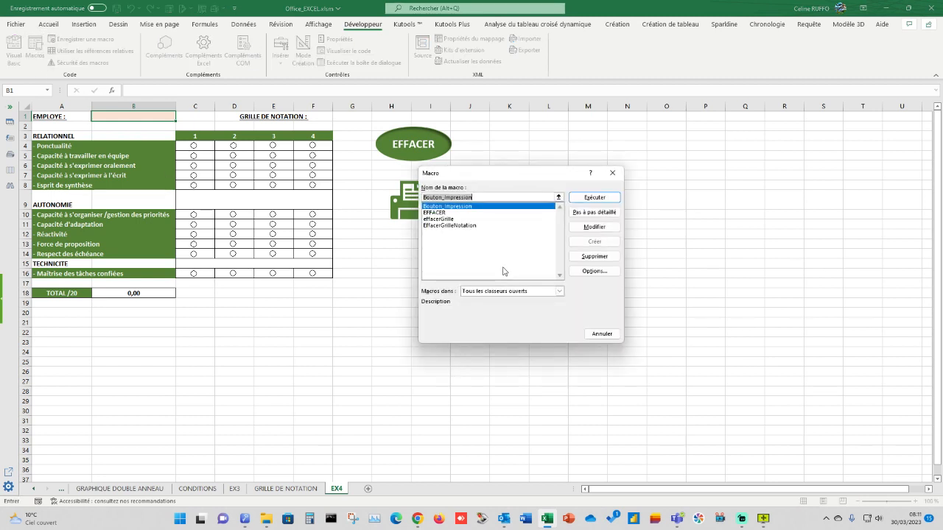
click(442, 219)
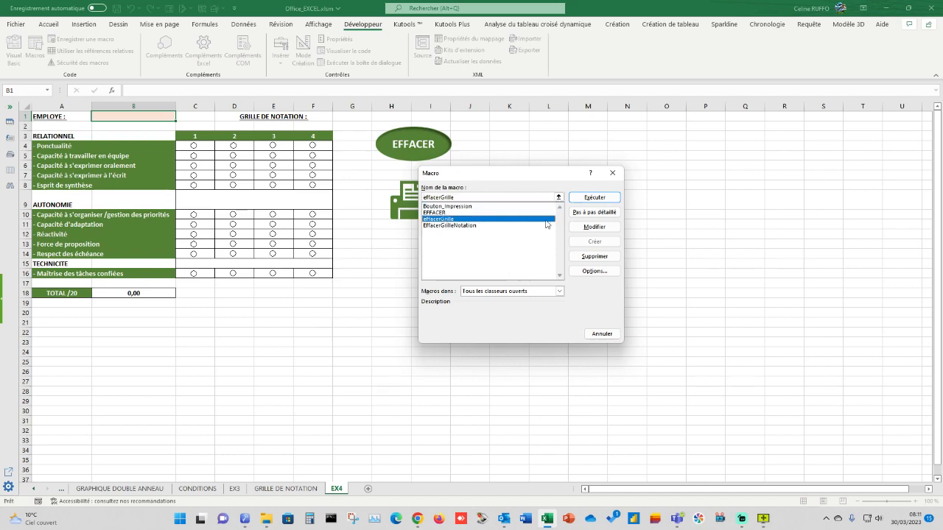
click(605, 228)
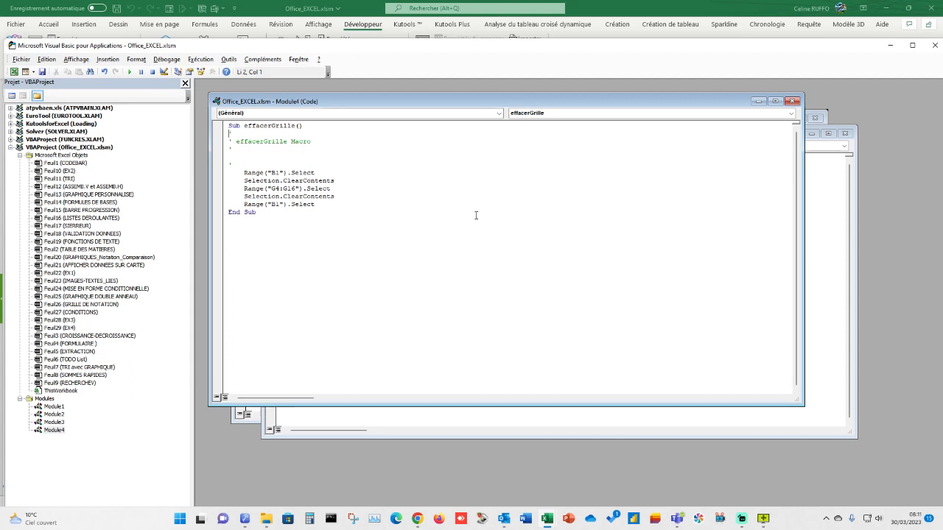
click(792, 101)
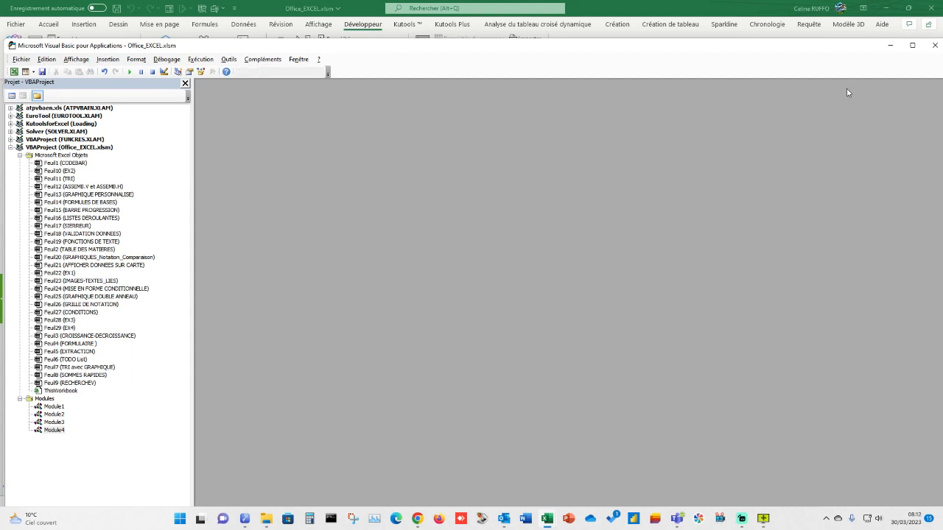
click(935, 45)
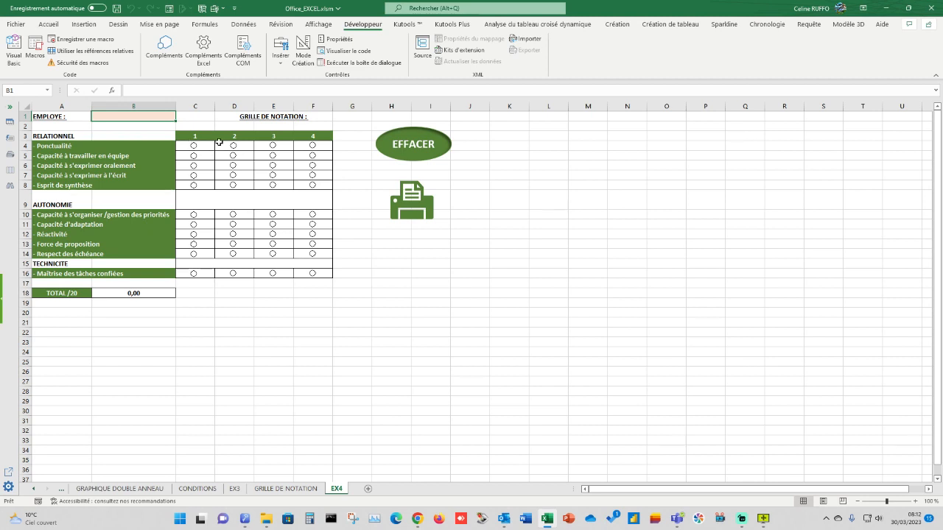
click(140, 293)
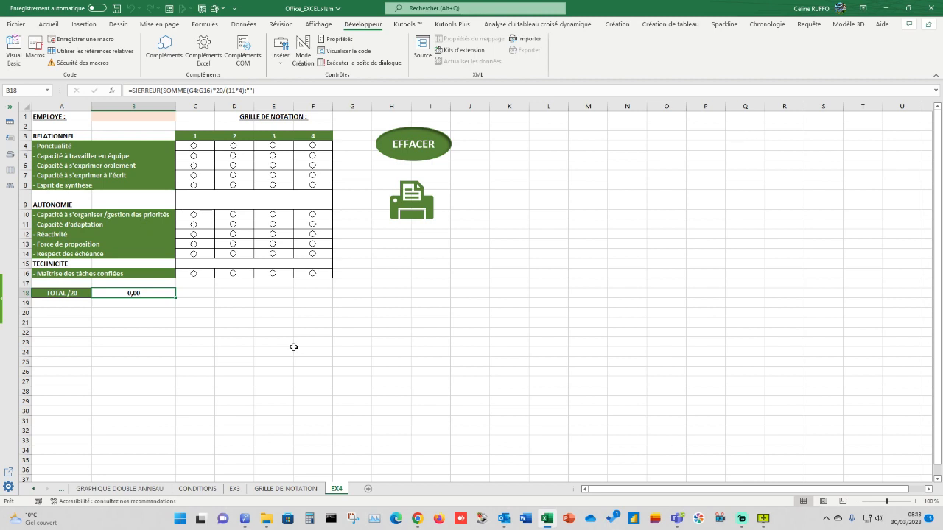
click(268, 313)
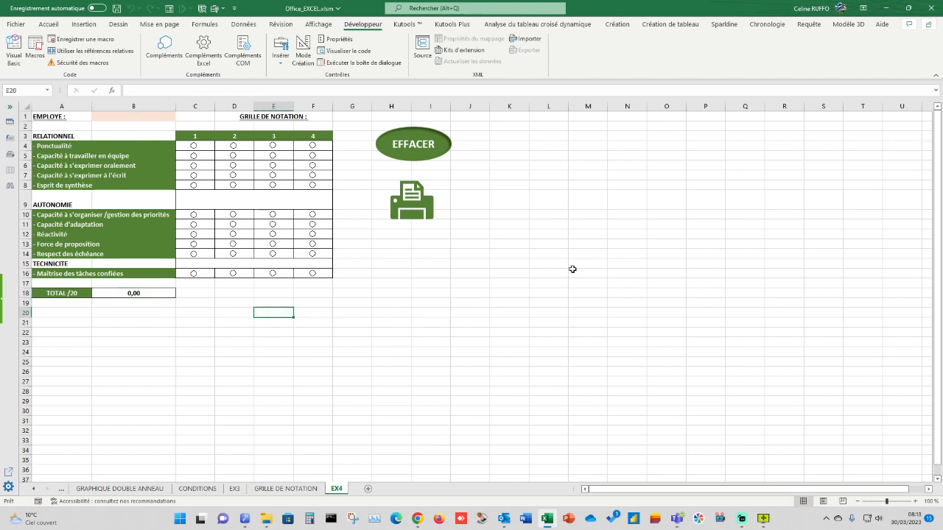
Review the VBA code of the Bouton_Impression macro and close the code editor.
click(413, 204)
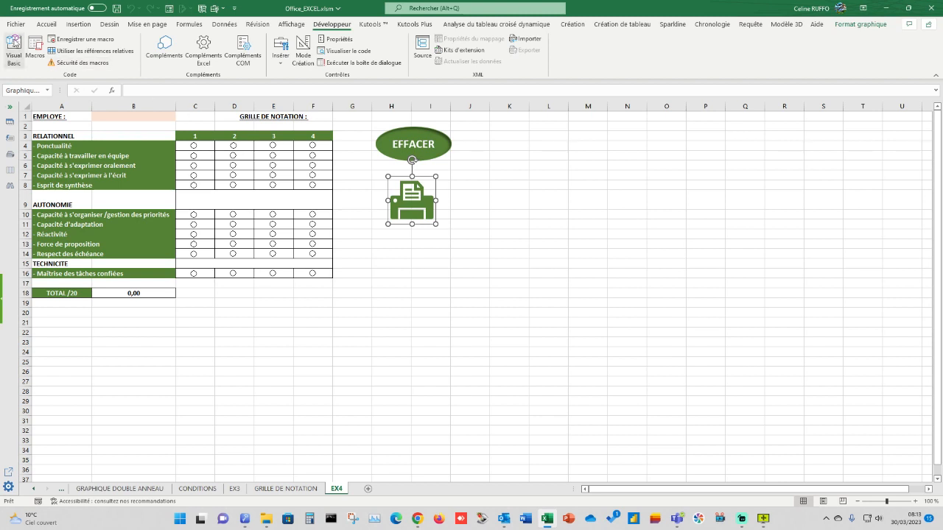
click(34, 51)
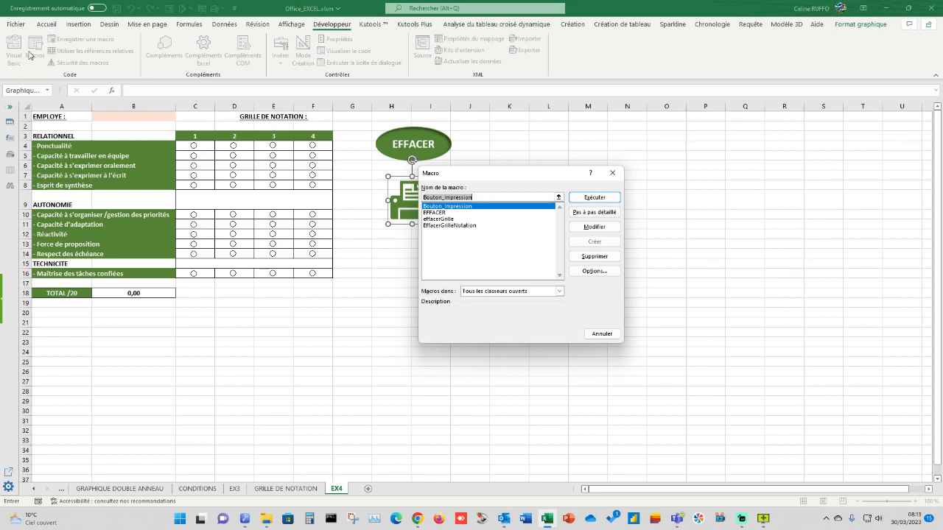
click(457, 208)
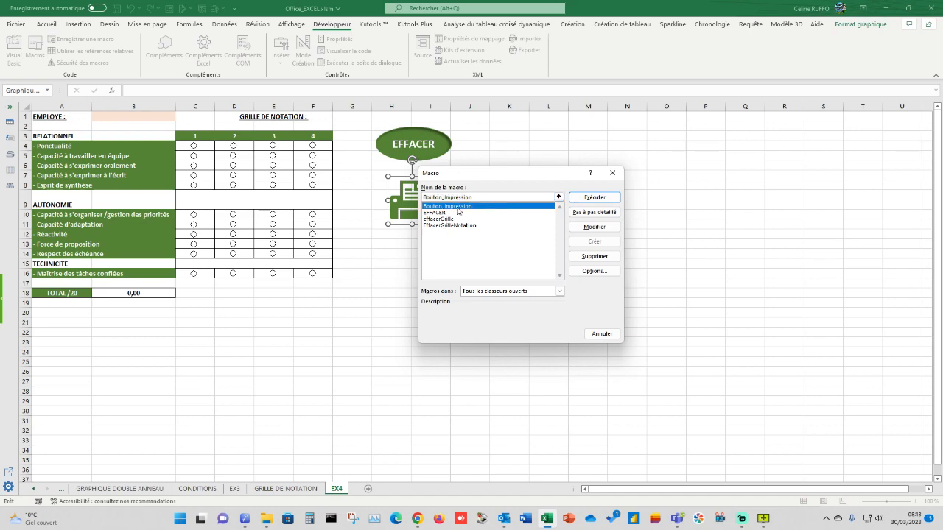
click(594, 227)
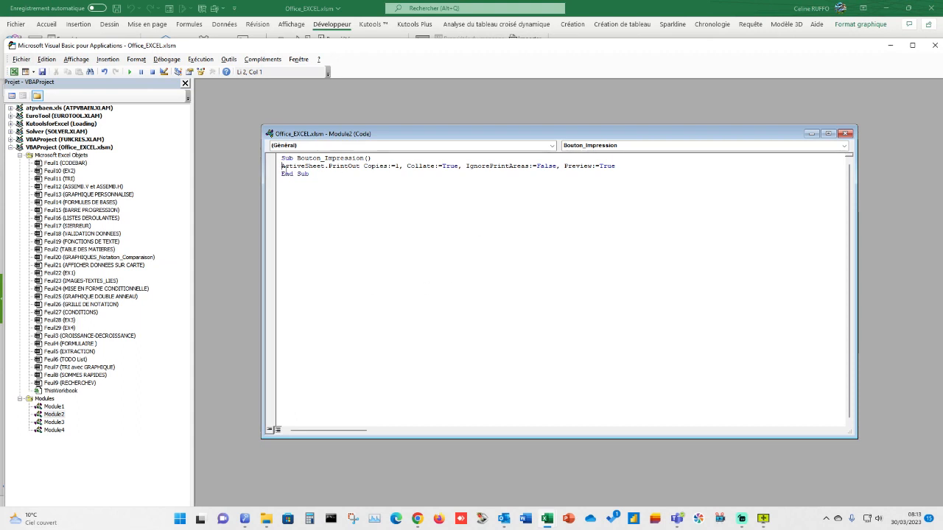
drag(282, 166, 627, 165)
click(653, 196)
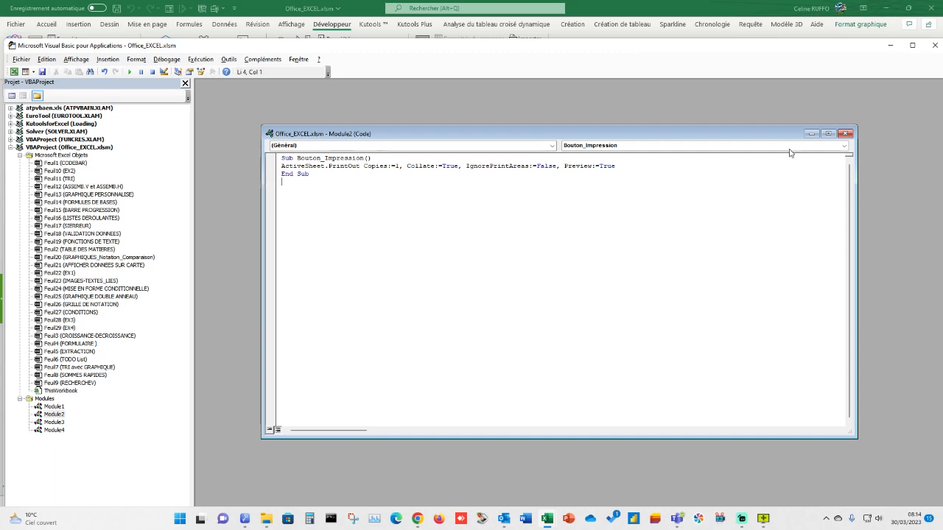
click(847, 134)
click(935, 45)
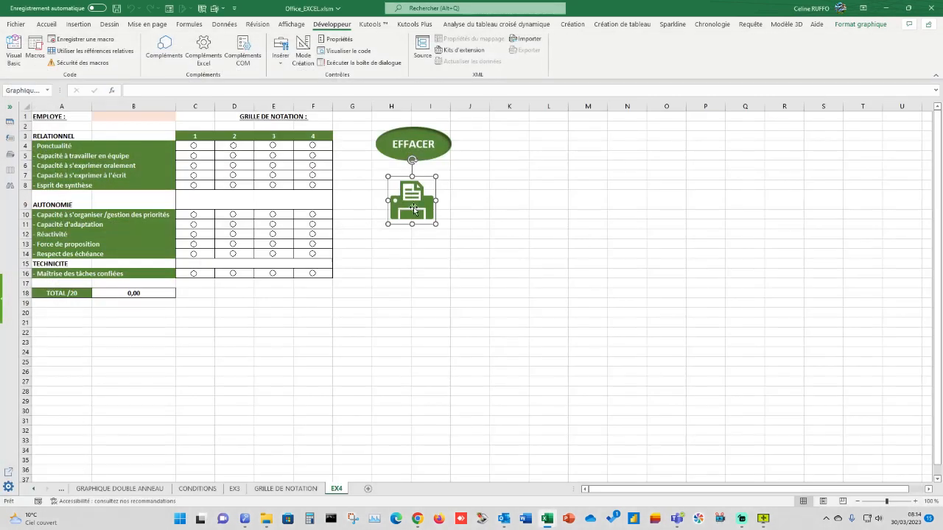
Assign the Bouton_Impression macro to the printer icon, test it, and close the print preview.
right_click(414, 209)
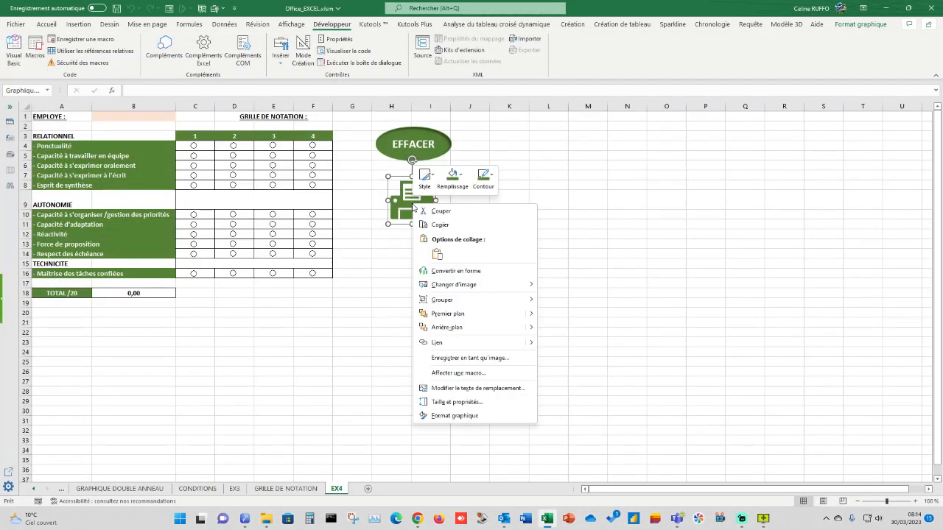
click(449, 373)
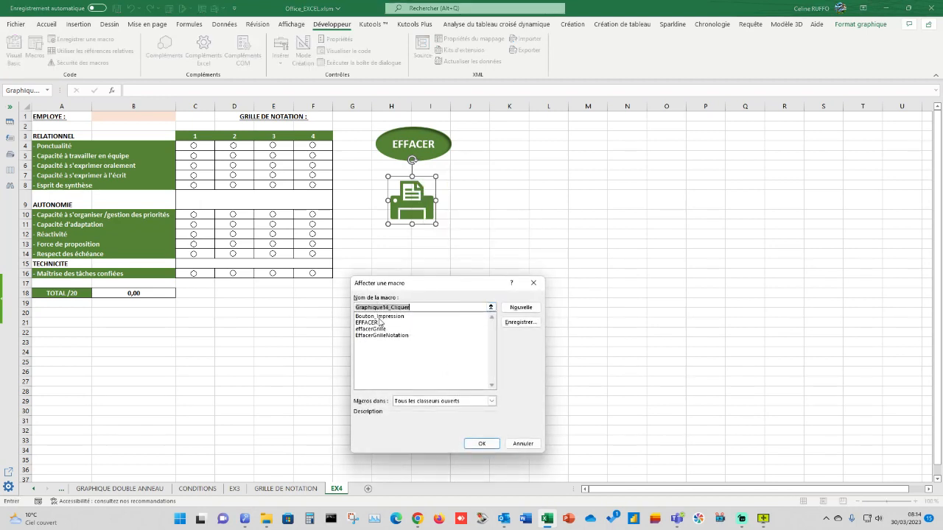
click(483, 443)
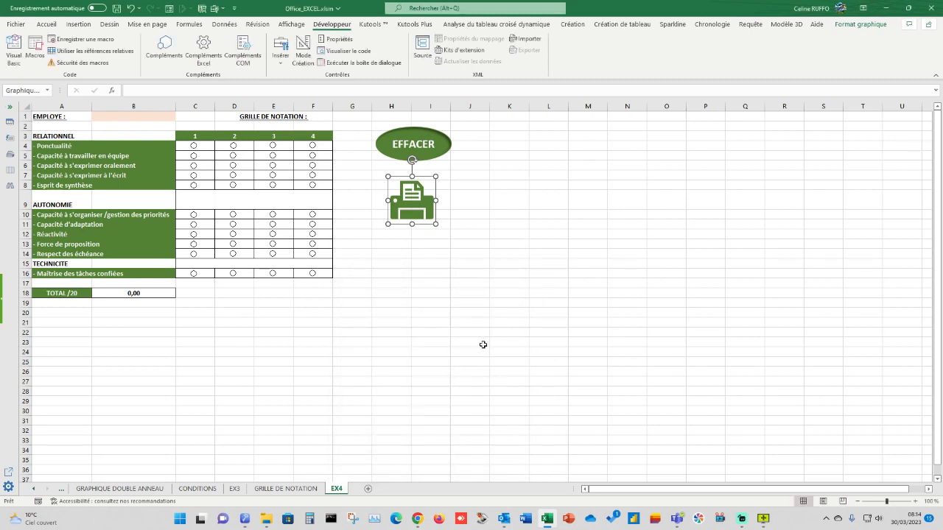
click(424, 252)
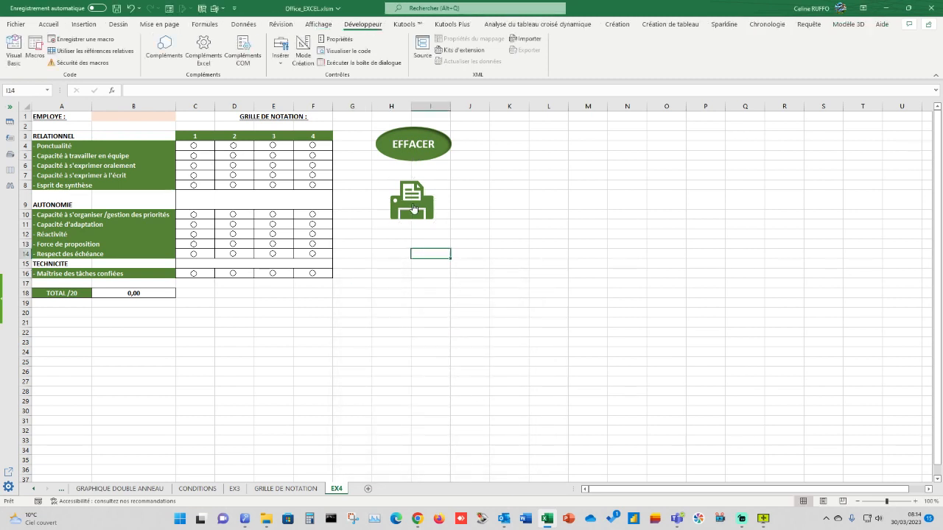
click(412, 201)
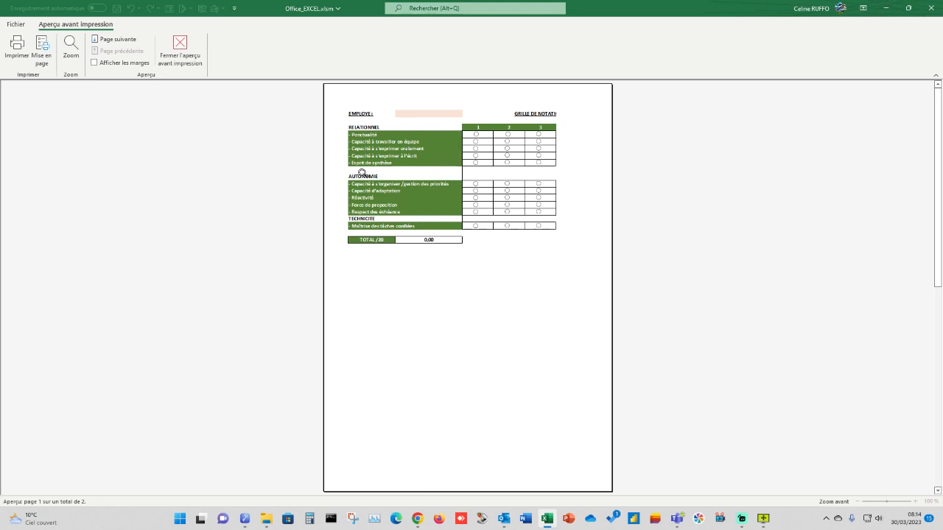
click(930, 7)
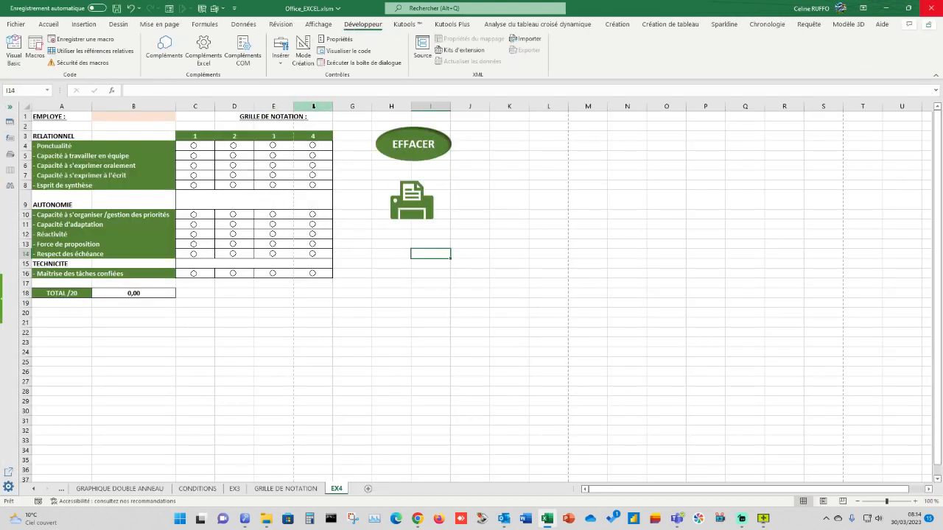
Narrow column B slightly and wrap the text of the organisation and priorities criterion in A10.
drag(176, 107, 161, 110)
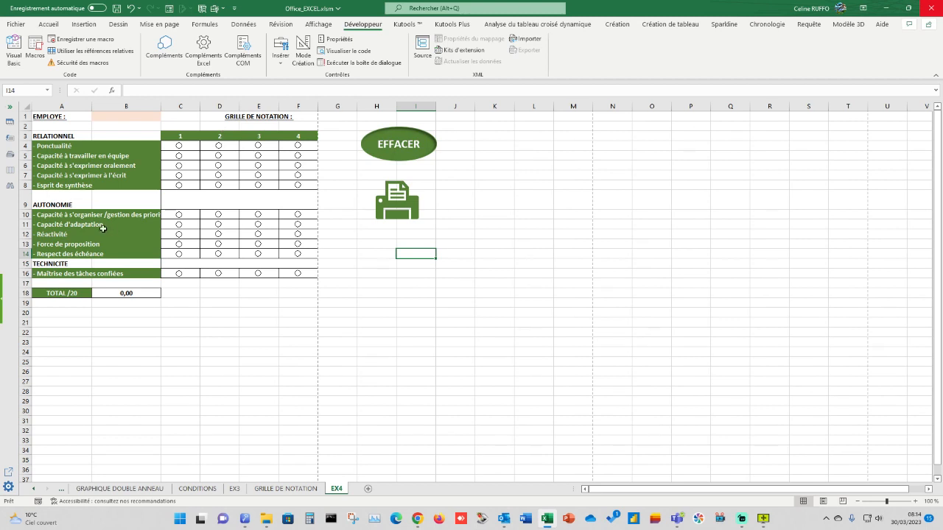
click(44, 214)
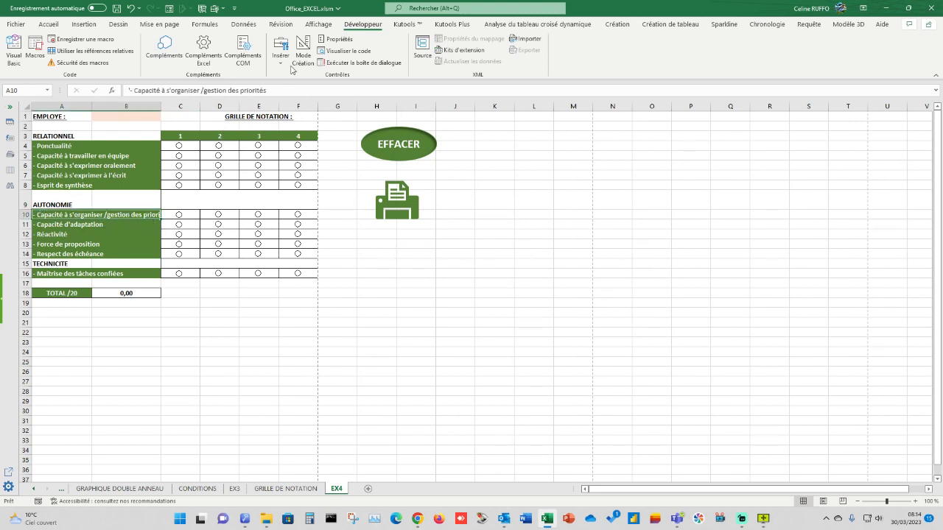
click(47, 24)
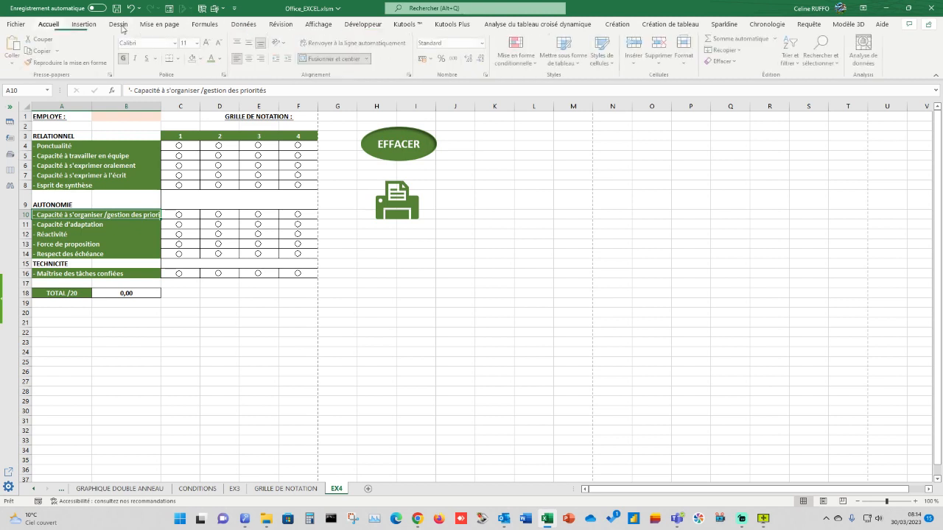
click(317, 44)
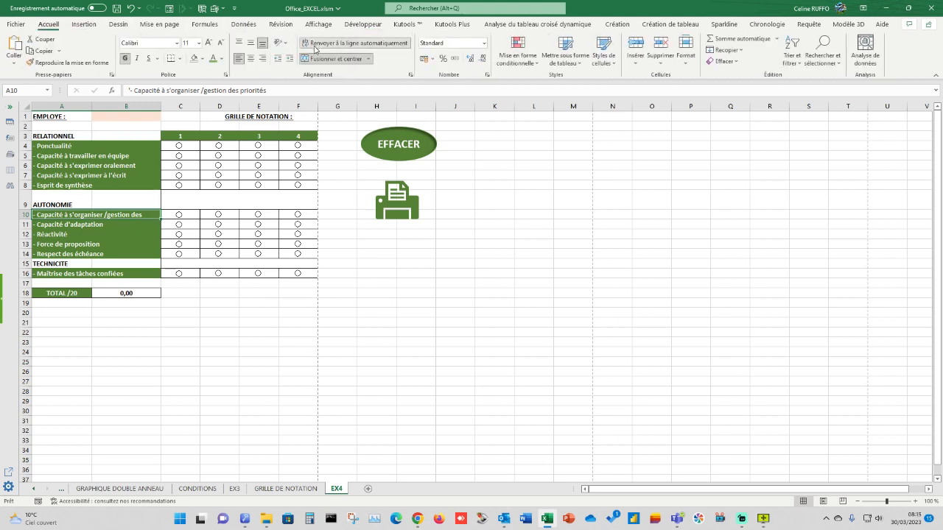
Try increasing the height of row 10 to fit the wrapped label on two lines, and undo that change.
drag(28, 219, 28, 231)
click(210, 373)
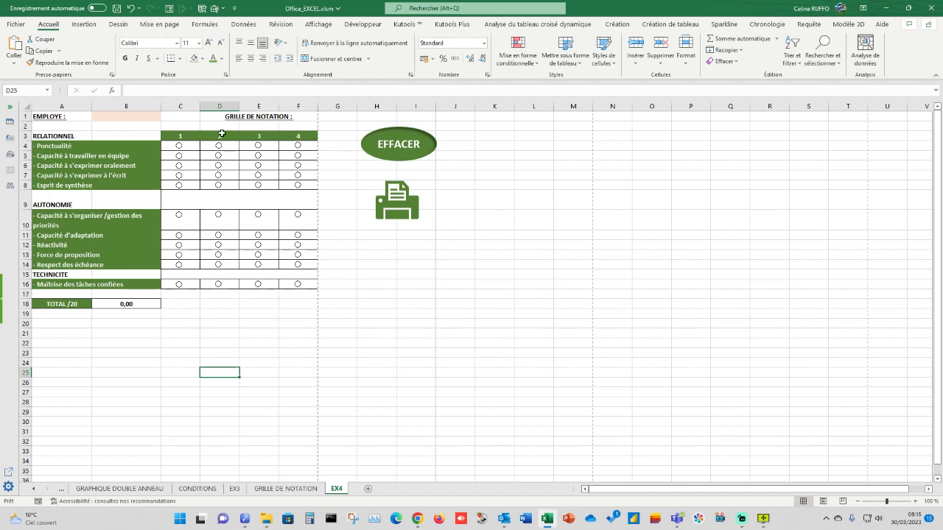
click(130, 10)
click(130, 10)
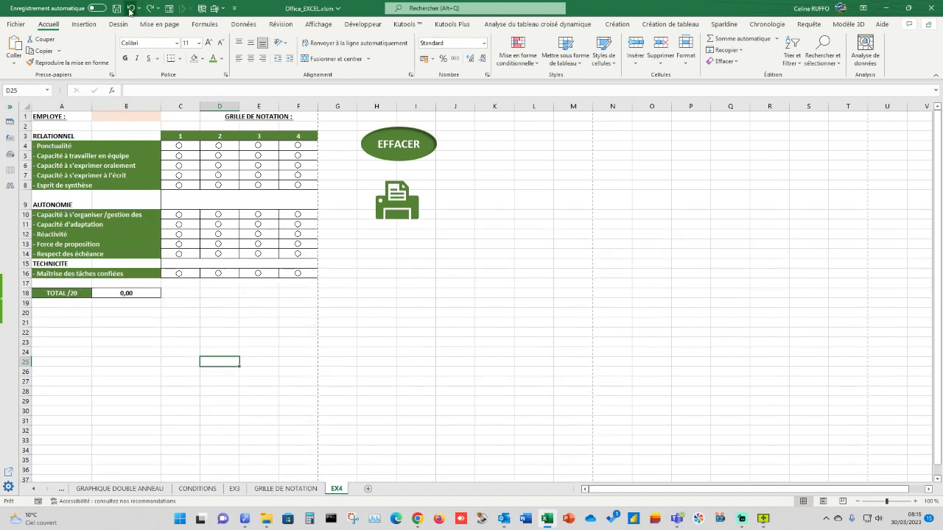
Try a column width of 100 for rating columns C to F, and undo it.
drag(180, 107, 291, 107)
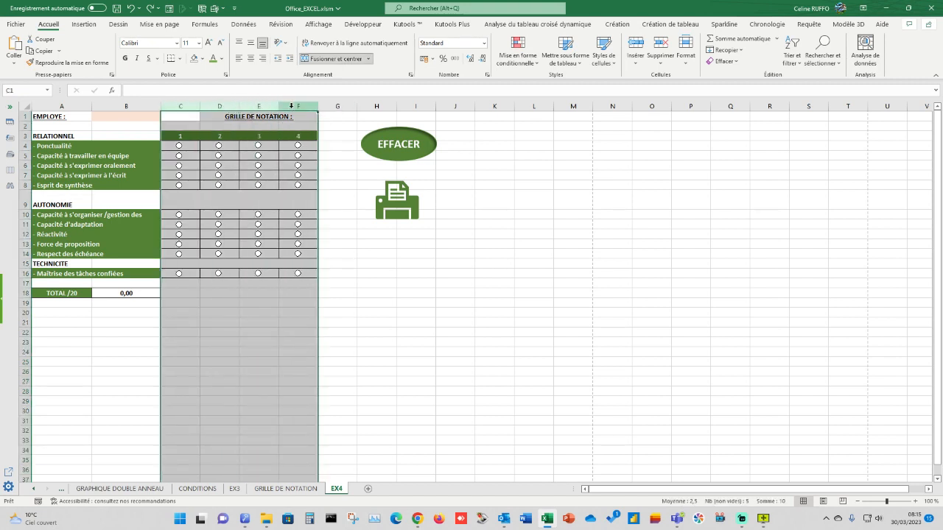
right_click(193, 104)
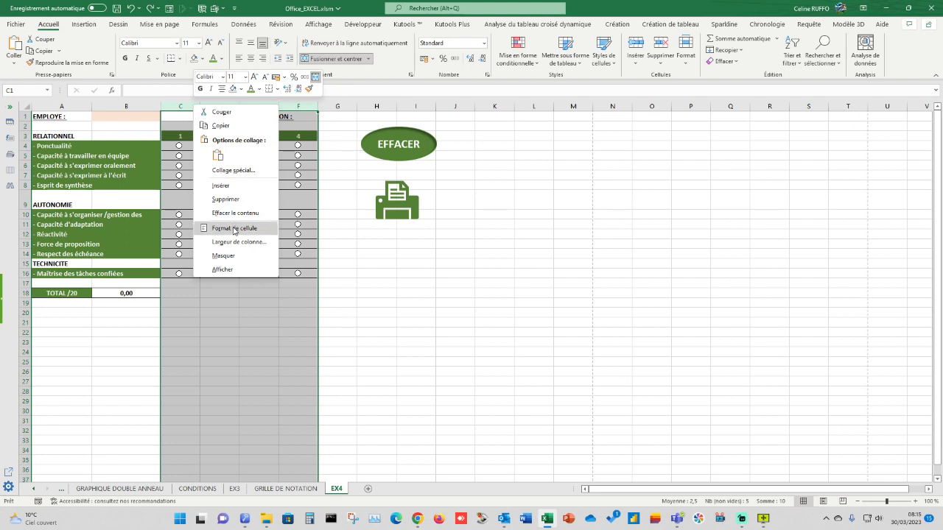
click(236, 244)
click(254, 254)
text(00)
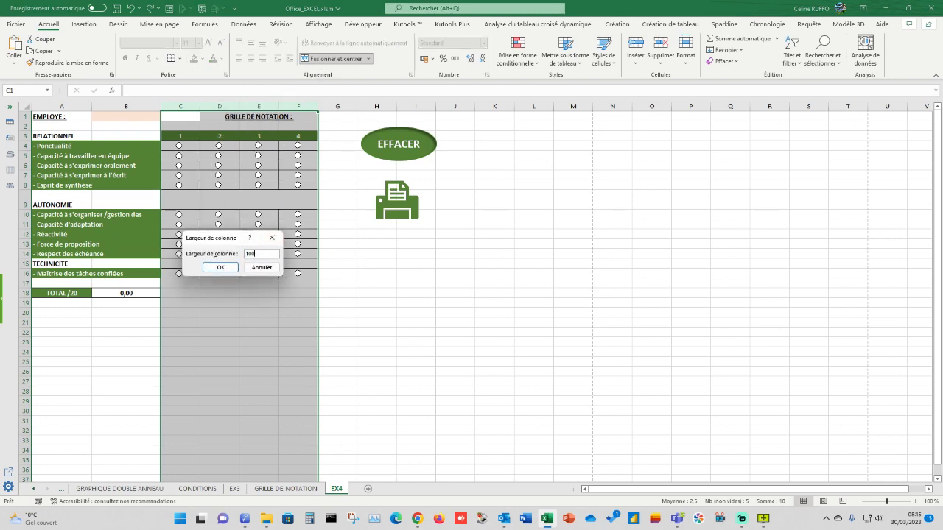
key(Return)
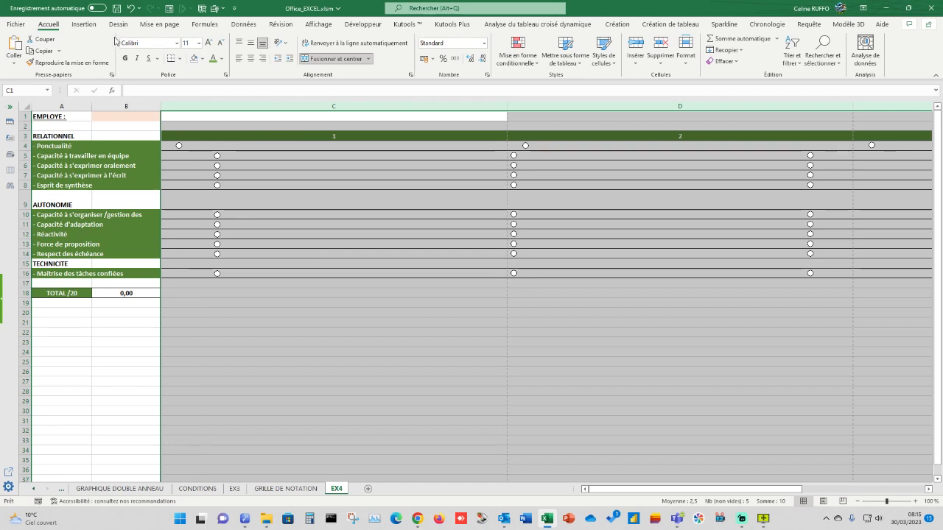
click(130, 9)
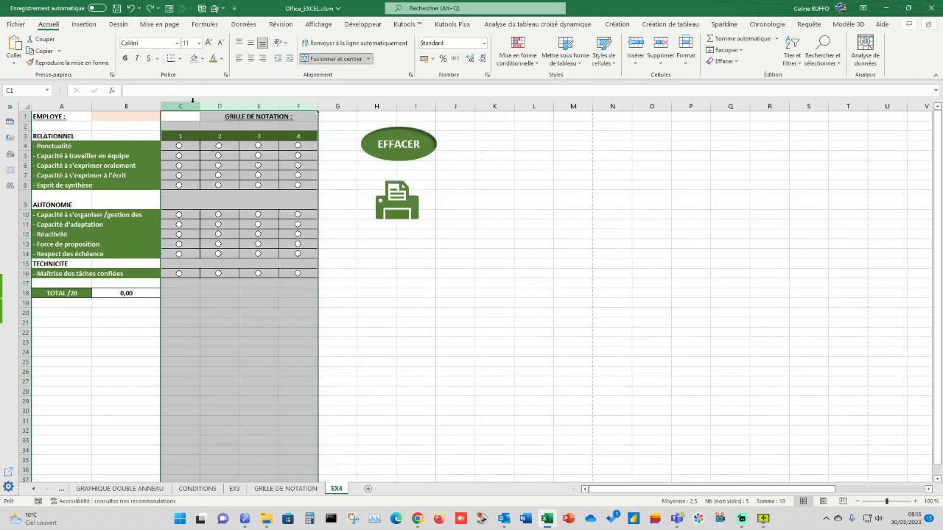
Set the width of rating columns C to F to 10.
right_click(192, 104)
click(236, 244)
click(262, 255)
key(BackSpace)
key(BackSpace)
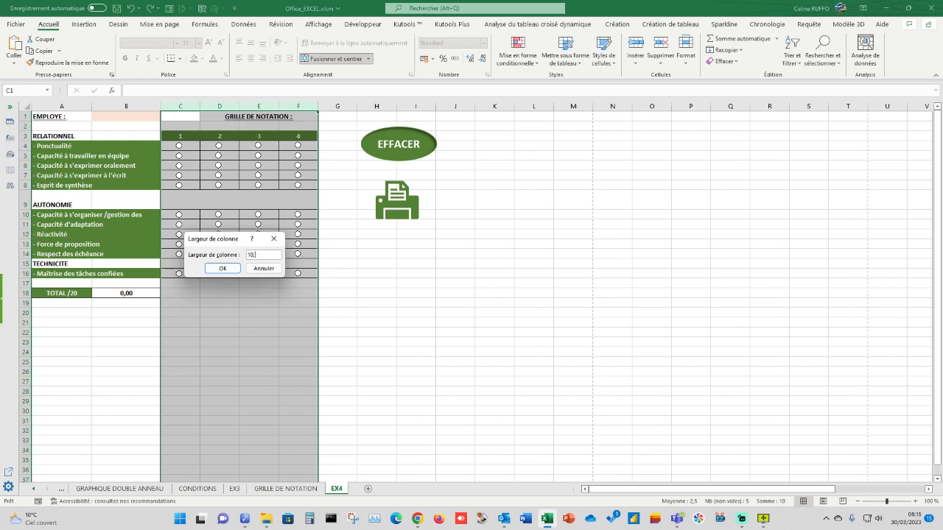
click(222, 268)
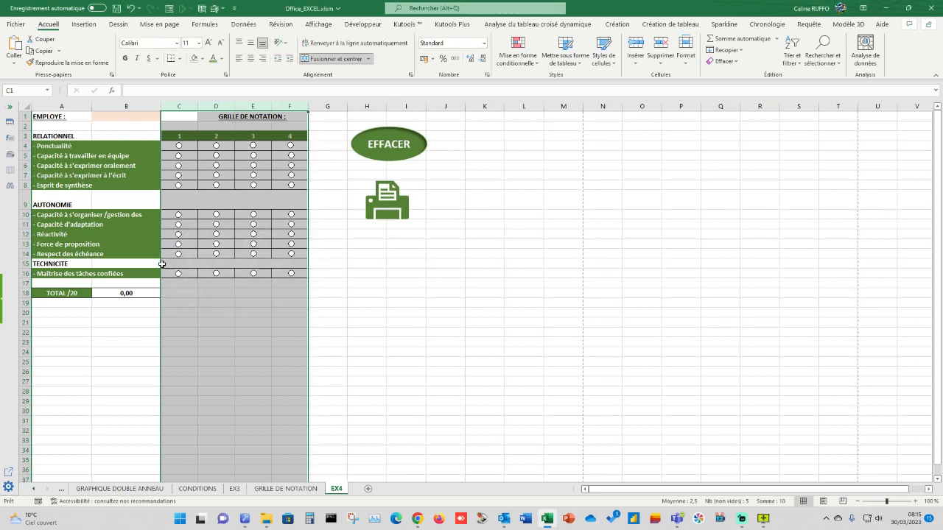
Widen column B until the full label in A10 fits on one line, and check the print preview using the printer icon.
click(150, 218)
mouse_move(161, 102)
mouse_down()
mouse_move(186, 109)
mouse_move(175, 114)
mouse_up()
click(302, 400)
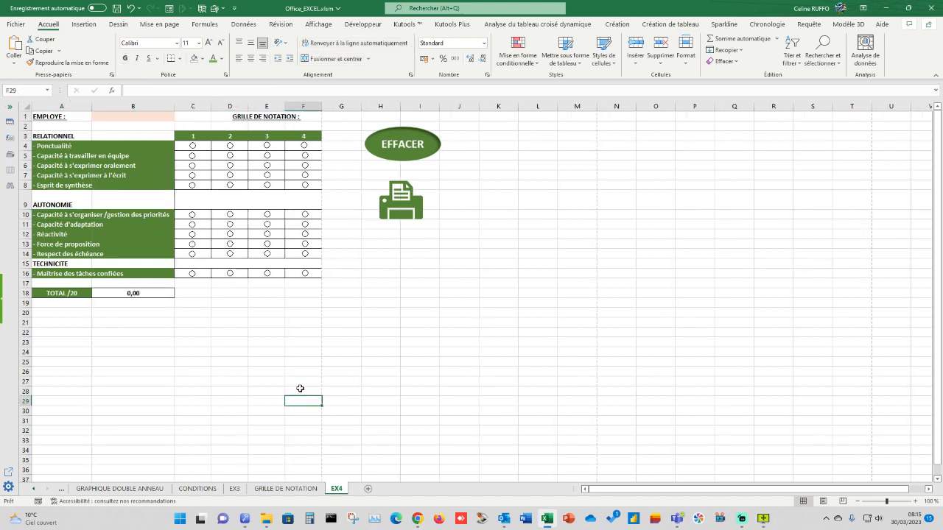
click(405, 190)
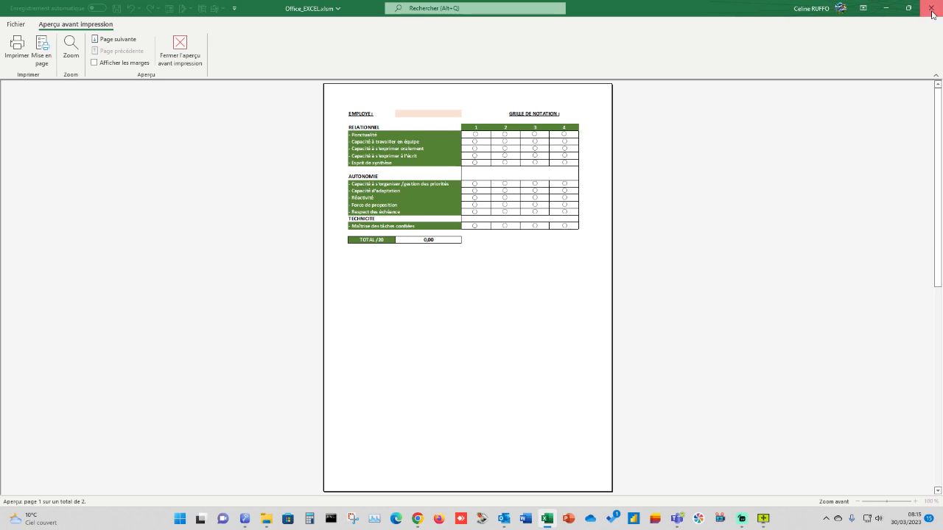
key(Escape)
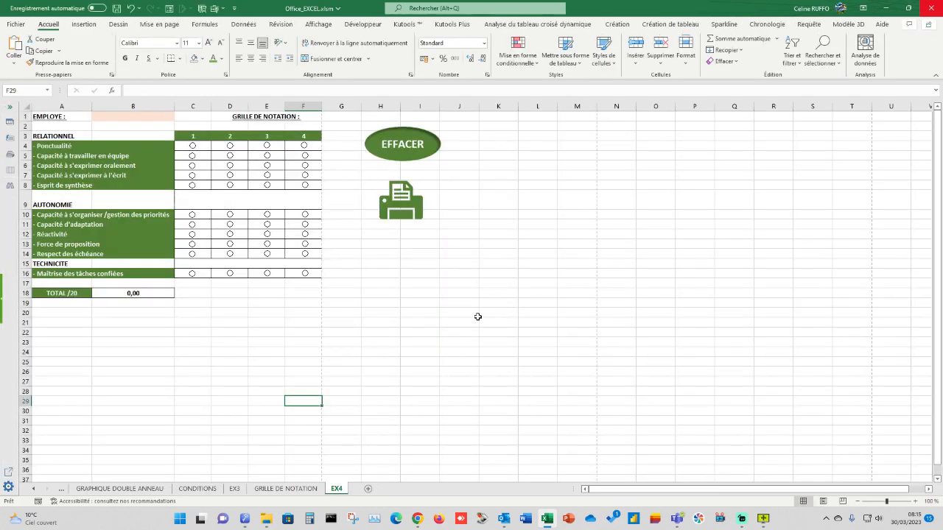